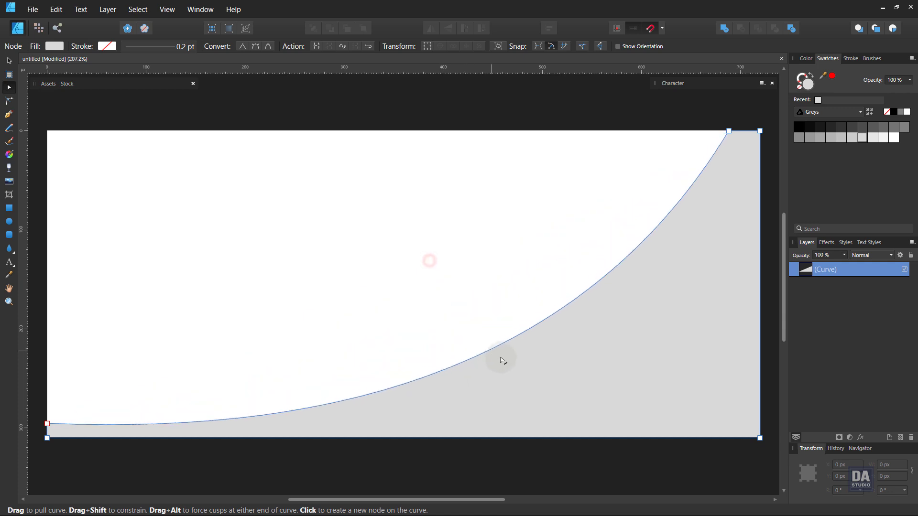
Step: Reshape the light-grey shape's curved edge with its node handles into a deeper bow that meets the page's upper edge almost vertically
{"action": "left_click", "coordinate": [48, 424]}
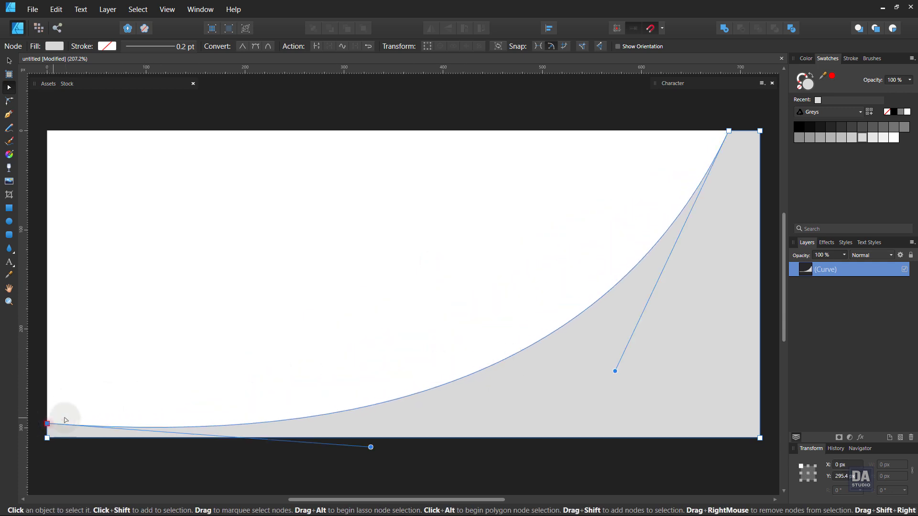
{"action": "left_click_drag", "start_coordinate": [615, 371], "coordinate": [719, 405]}
{"action": "left_click_drag", "start_coordinate": [370, 447], "coordinate": [373, 441]}
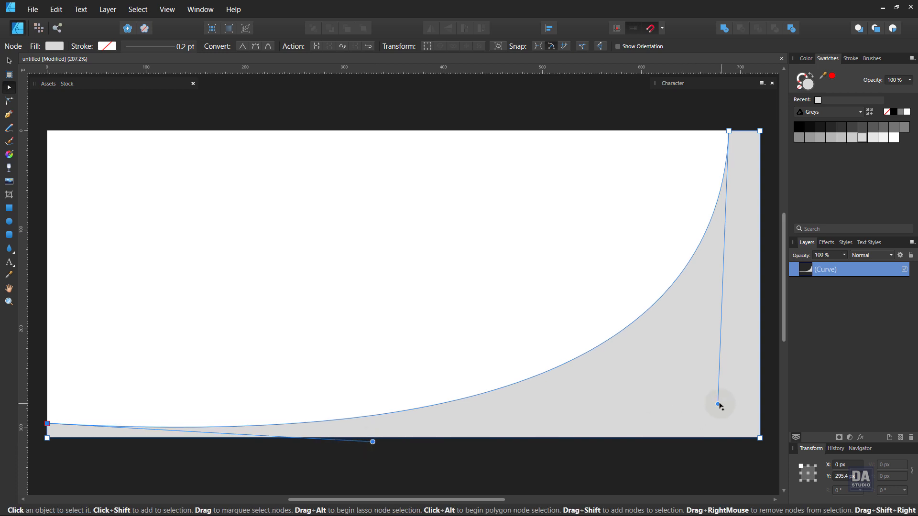
{"action": "mouse_move", "coordinate": [720, 405]}
{"action": "left_mouse_down"}
{"action": "mouse_move", "coordinate": [758, 400]}
{"action": "mouse_move", "coordinate": [720, 400]}
{"action": "left_mouse_up"}
{"action": "left_click", "coordinate": [767, 312]}
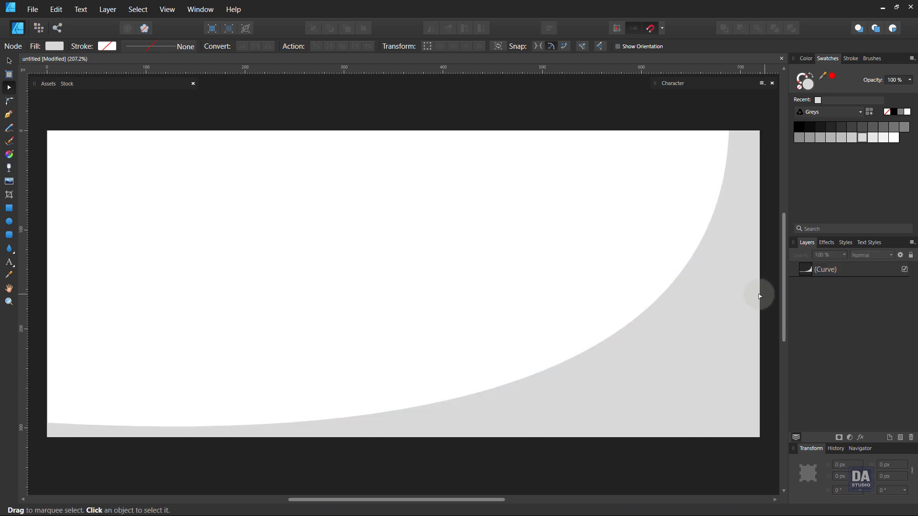
Step: Duplicate the light-grey curve and fill the copy with a medium grey
{"action": "left_click", "coordinate": [727, 303]}
{"action": "key", "text": "v"}
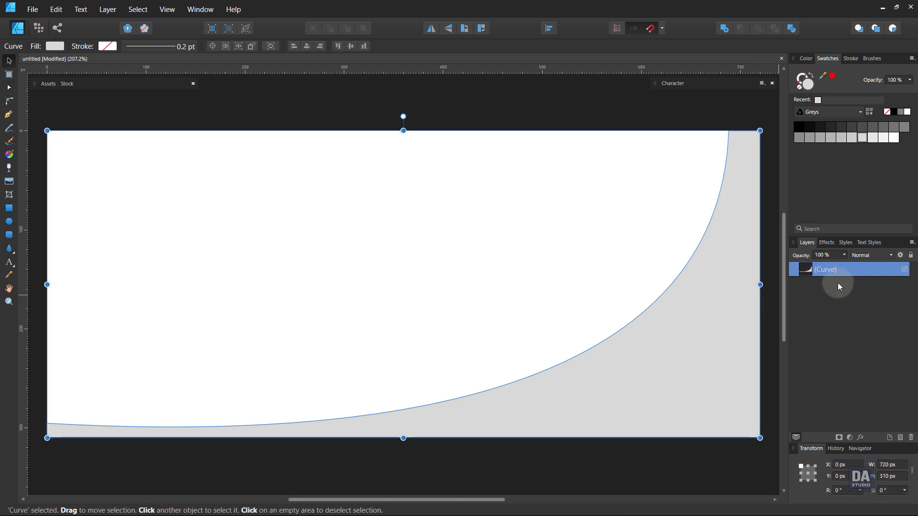
{"action": "right_click", "coordinate": [848, 273]}
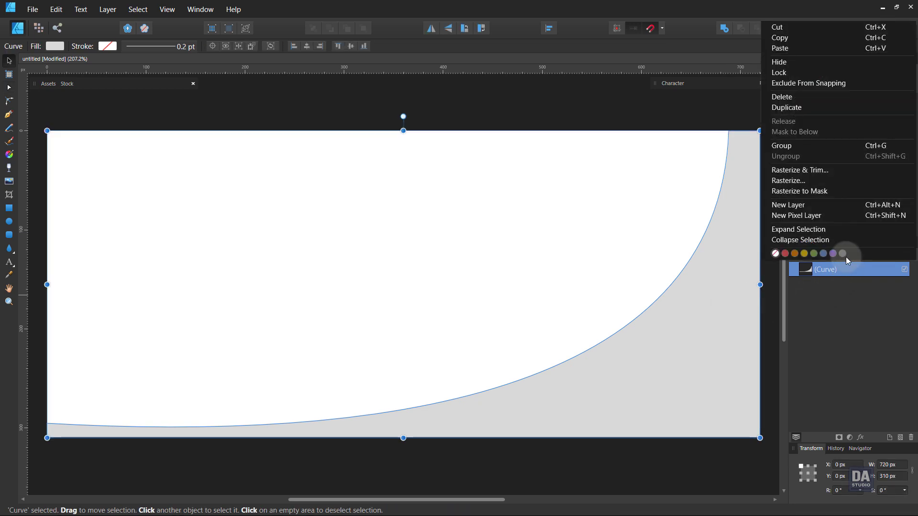
{"action": "left_click", "coordinate": [835, 108]}
{"action": "key", "text": "a"}
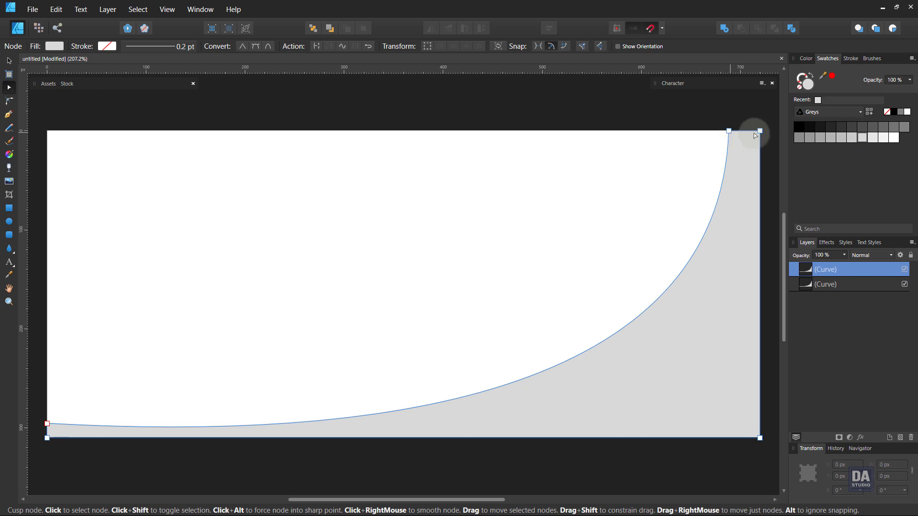
{"action": "left_click", "coordinate": [829, 138]}
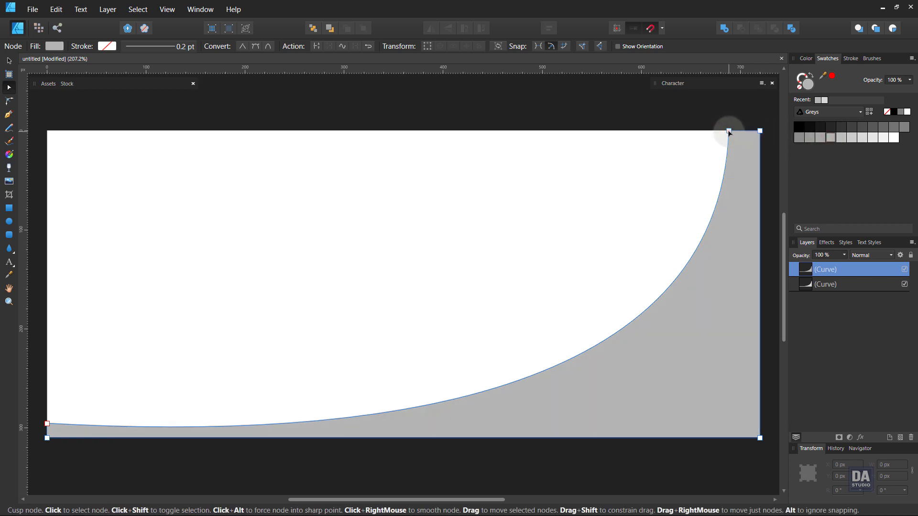
Step: Shift the medium-grey copy's upper curve node to X about 696 px and lower its handle to reveal an even light-grey band
{"action": "left_click_drag", "start_coordinate": [729, 131], "coordinate": [738, 133]}
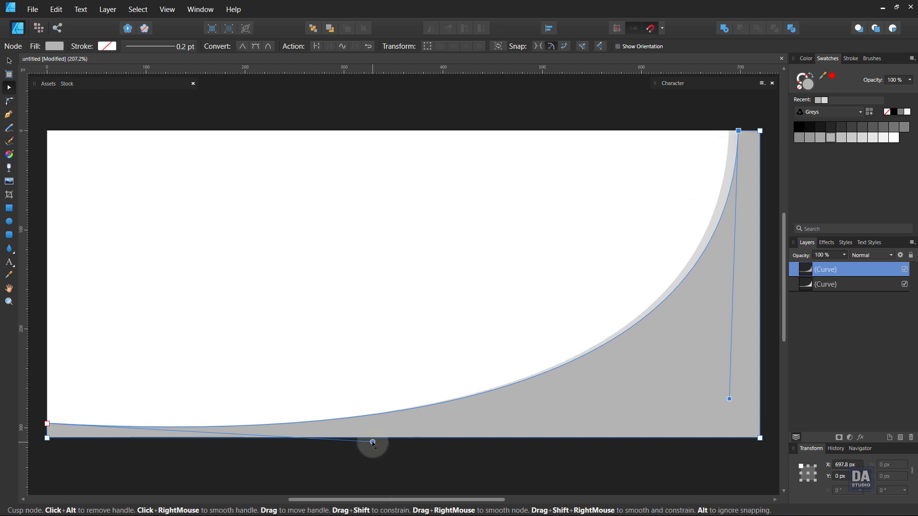
{"action": "left_click_drag", "start_coordinate": [373, 442], "coordinate": [381, 452]}
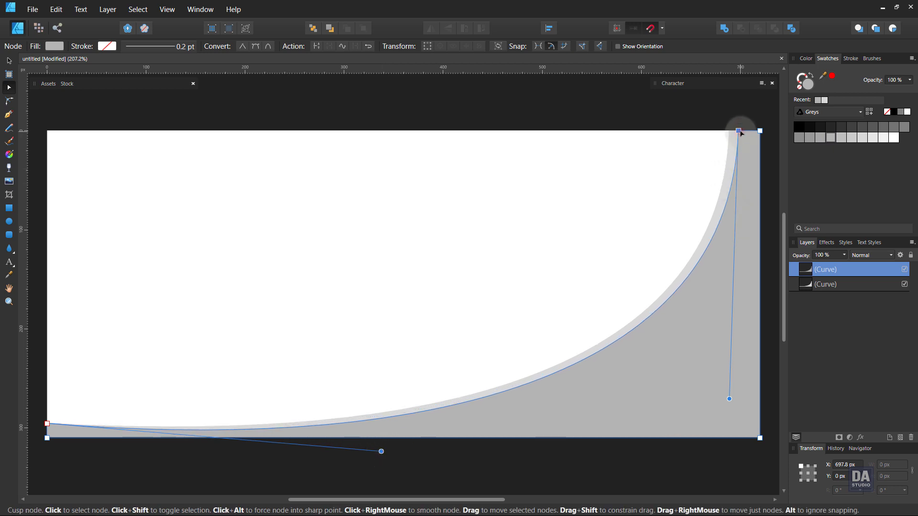
{"action": "left_click_drag", "start_coordinate": [739, 132], "coordinate": [742, 132]}
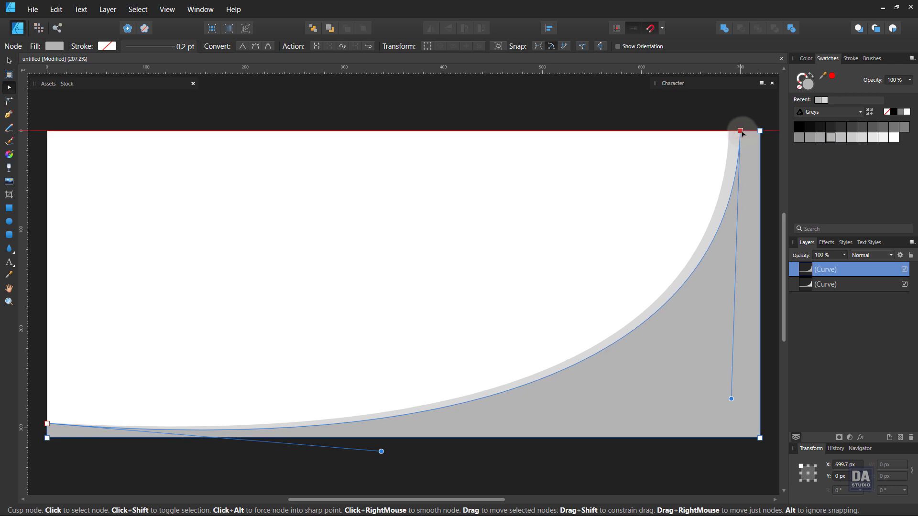
{"action": "left_click_drag", "start_coordinate": [742, 134], "coordinate": [739, 134]}
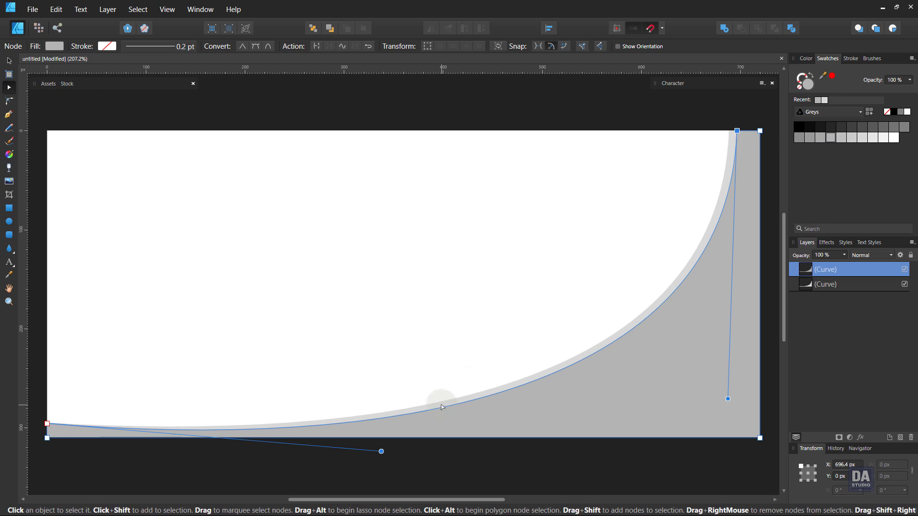
{"action": "left_click", "coordinate": [487, 352]}
{"action": "left_click", "coordinate": [707, 354]}
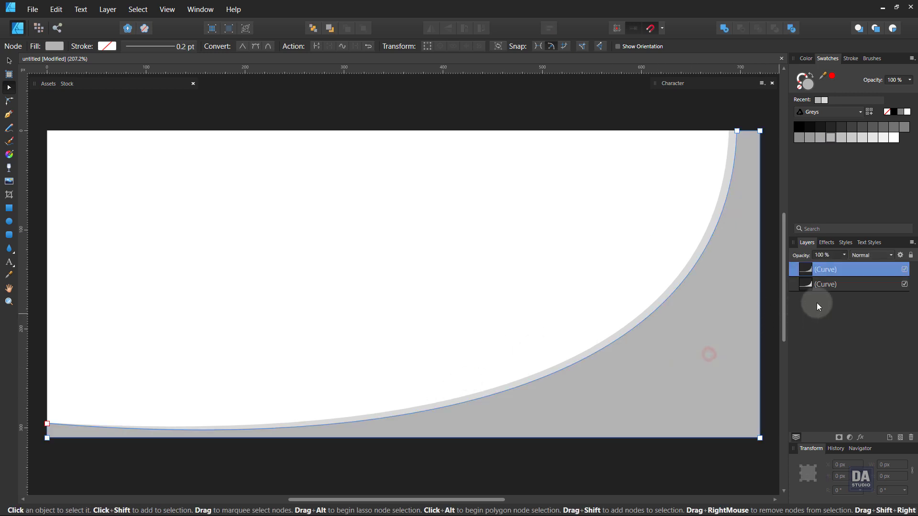
Step: Duplicate the medium-grey curve as a darker-grey shape with its upper curve node moved to X about 709 px
{"action": "right_click", "coordinate": [853, 271]}
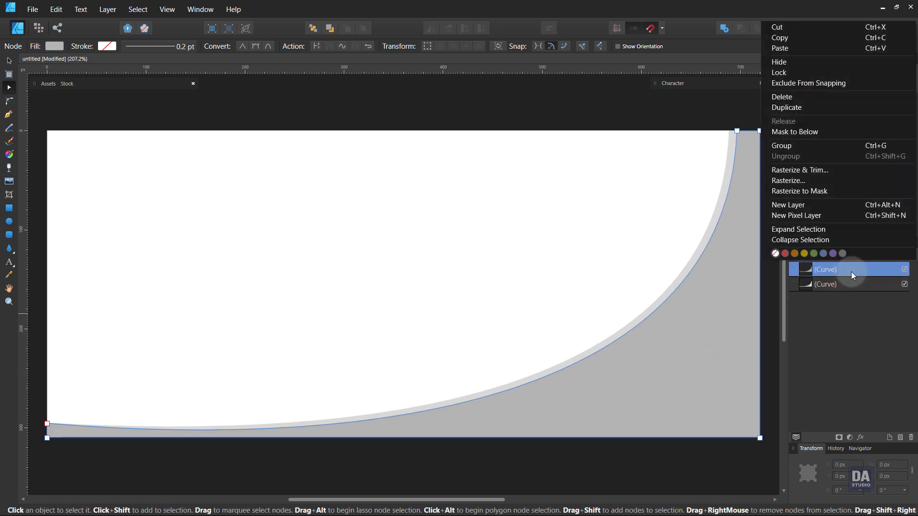
{"action": "left_click", "coordinate": [819, 109]}
{"action": "left_click_drag", "start_coordinate": [737, 132], "coordinate": [750, 131]}
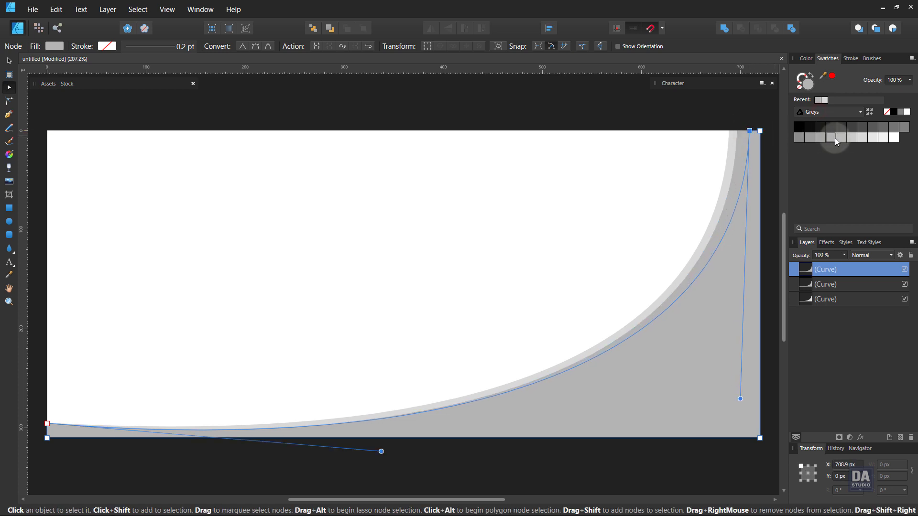
{"action": "left_click", "coordinate": [802, 136]}
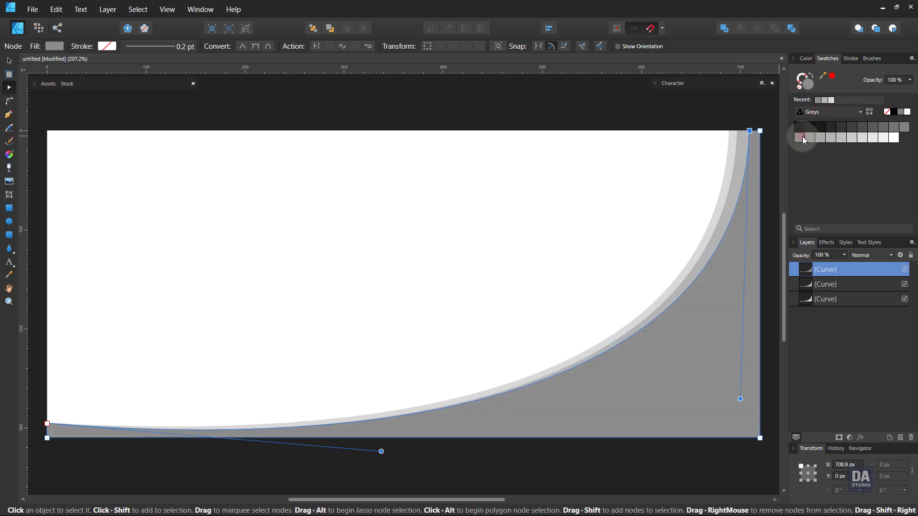
{"action": "left_click", "coordinate": [631, 165]}
{"action": "left_click", "coordinate": [738, 257]}
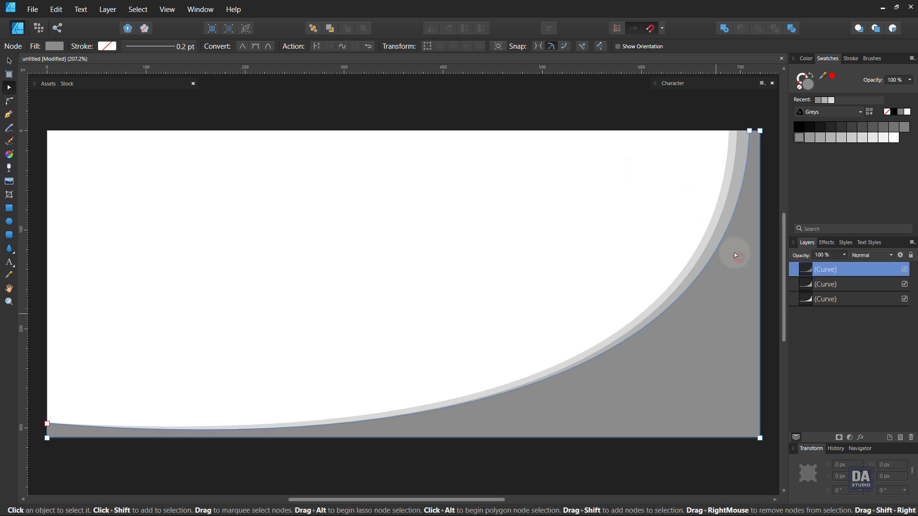
Step: Adjust both handles of the darkest shape's curved edge to widen the medium-grey band along the bend
{"action": "left_click", "coordinate": [749, 132]}
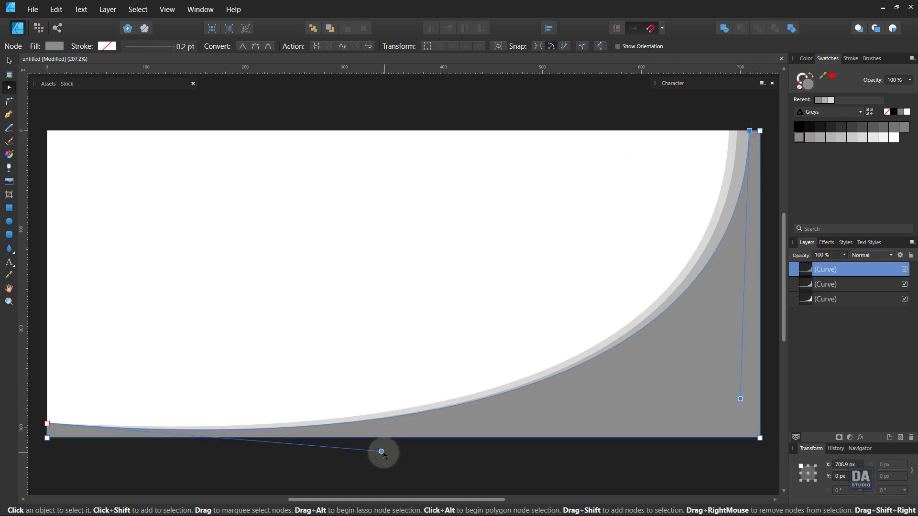
{"action": "left_click_drag", "start_coordinate": [383, 453], "coordinate": [420, 463]}
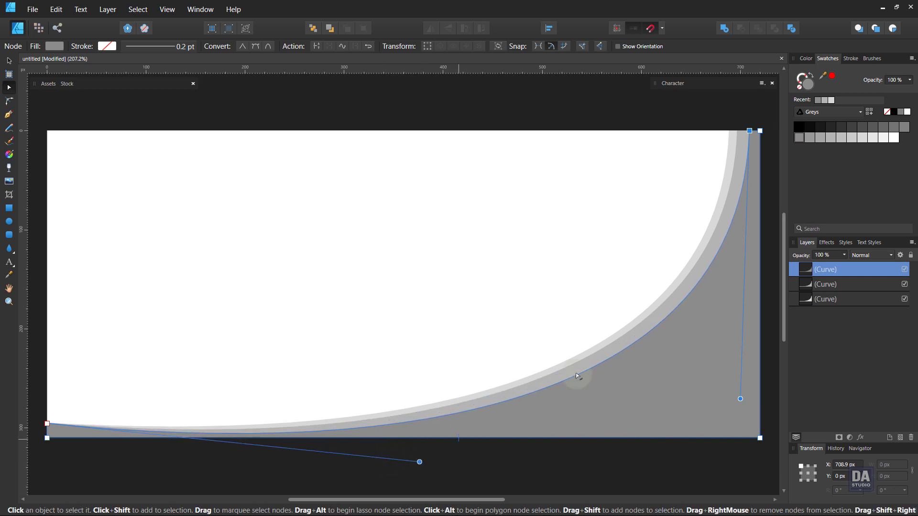
{"action": "left_click_drag", "start_coordinate": [741, 398], "coordinate": [745, 399]}
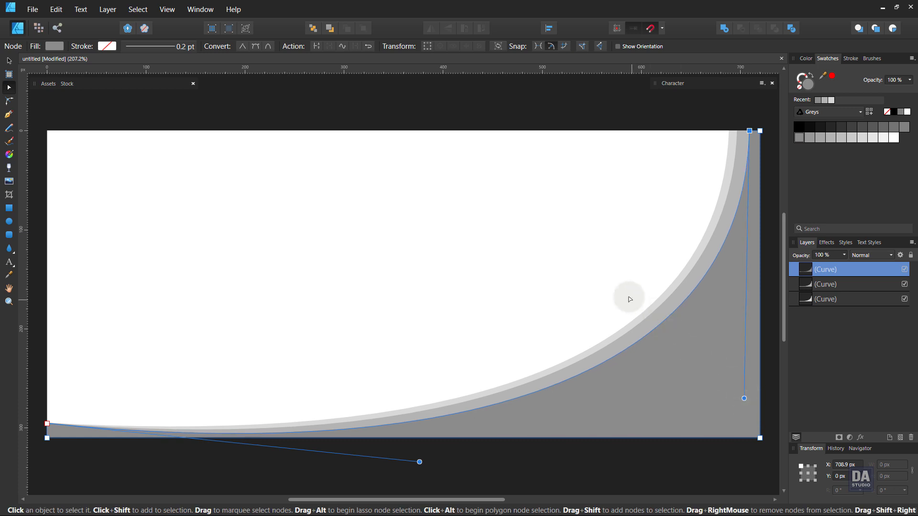
{"action": "left_click", "coordinate": [628, 298]}
{"action": "left_click_drag", "start_coordinate": [616, 298], "coordinate": [616, 299]}
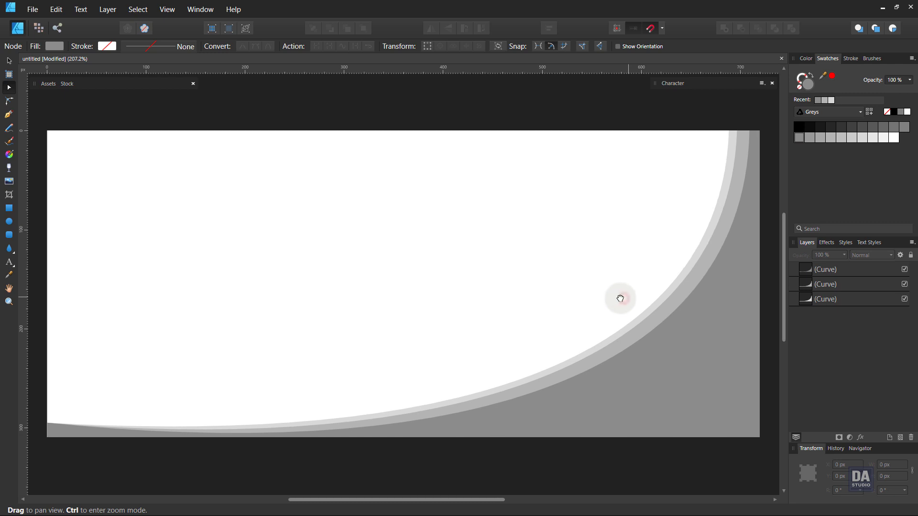
Step: Draw a closed triangle in the page's upper-left corner with the Pen tool, about 373 px wide and 168 px tall, filled medium grey
{"action": "left_click", "coordinate": [8, 117]}
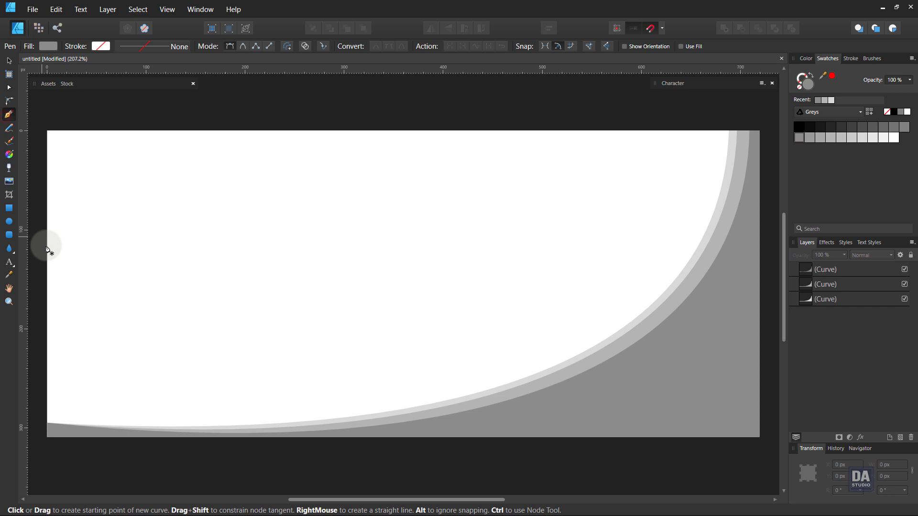
{"action": "left_click", "coordinate": [48, 297]}
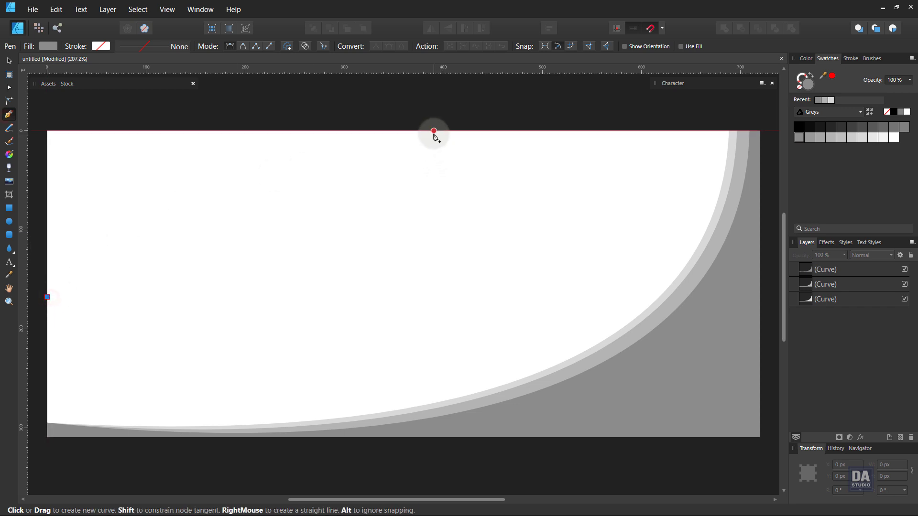
{"action": "left_click", "coordinate": [415, 131]}
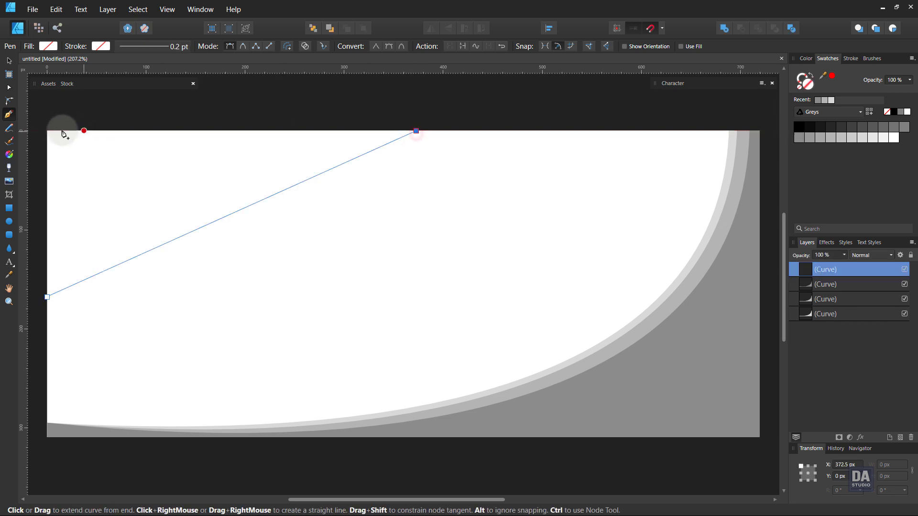
{"action": "left_click", "coordinate": [47, 131]}
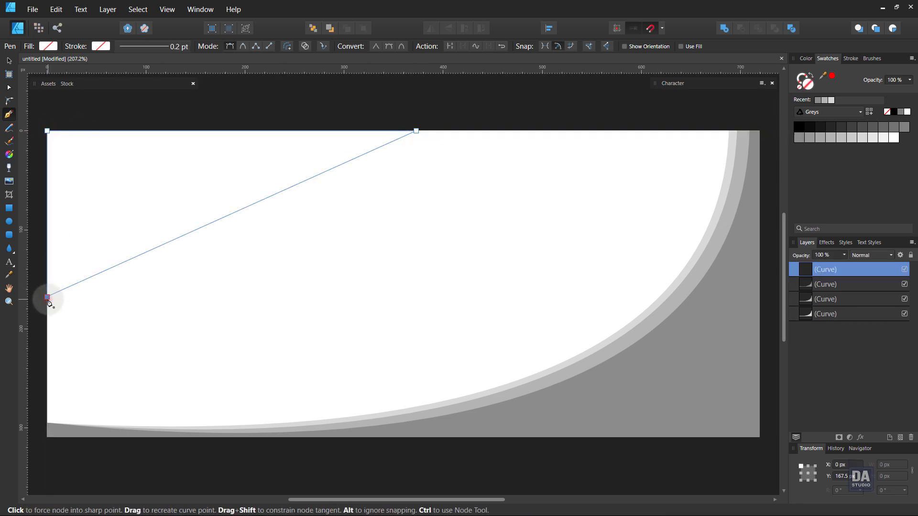
{"action": "left_click", "coordinate": [46, 297]}
{"action": "left_click", "coordinate": [832, 142]}
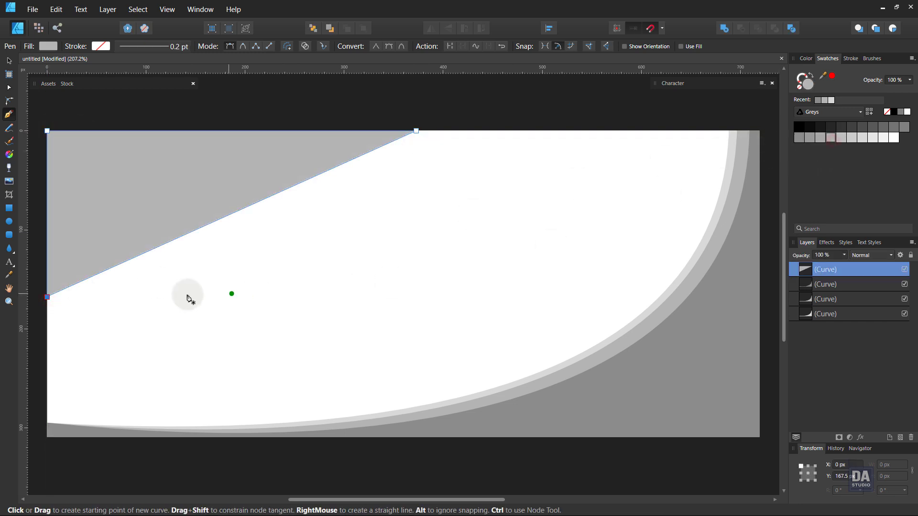
Step: Bend the corner triangle's diagonal edge toward the page corner and adjust its handles into a smooth concave curve
{"action": "left_click_drag", "start_coordinate": [120, 260], "coordinate": [255, 143]}
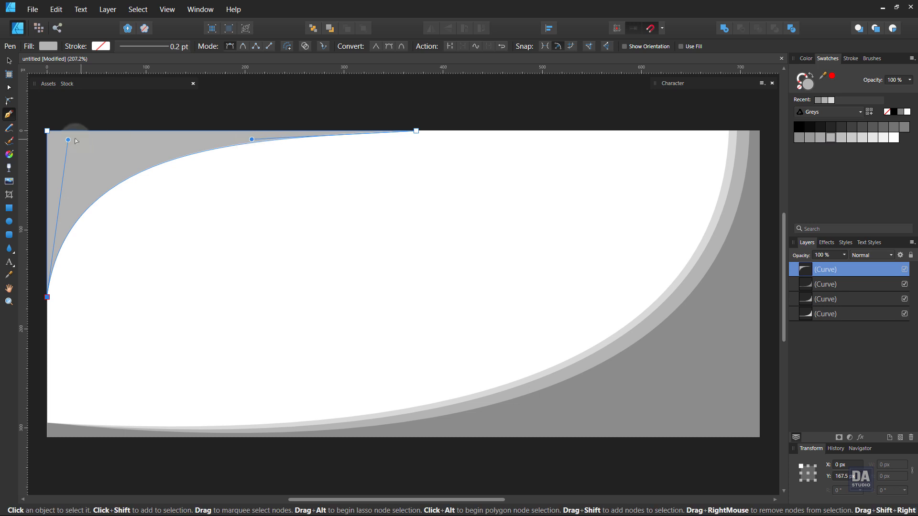
{"action": "left_click_drag", "start_coordinate": [68, 139], "coordinate": [90, 127]}
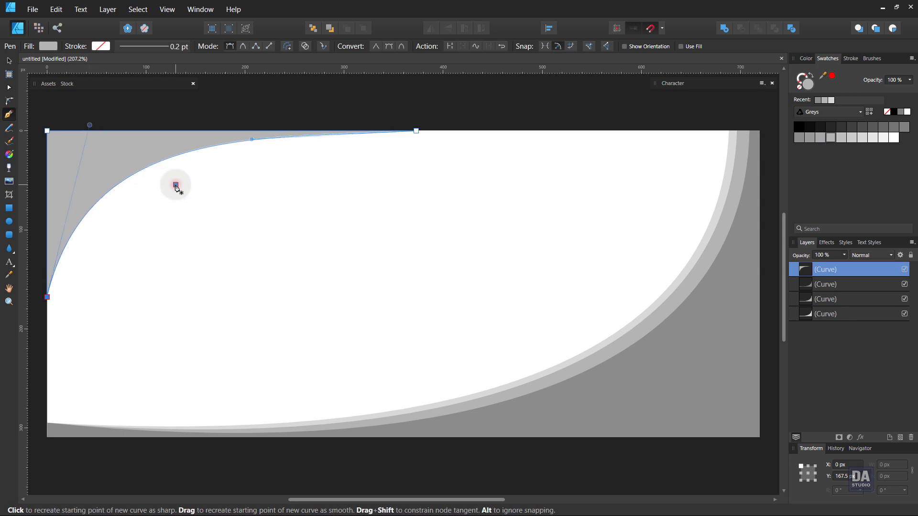
{"action": "left_click", "coordinate": [191, 190], "text": "ctrl"}
{"action": "left_click", "coordinate": [135, 173], "text": "ctrl"}
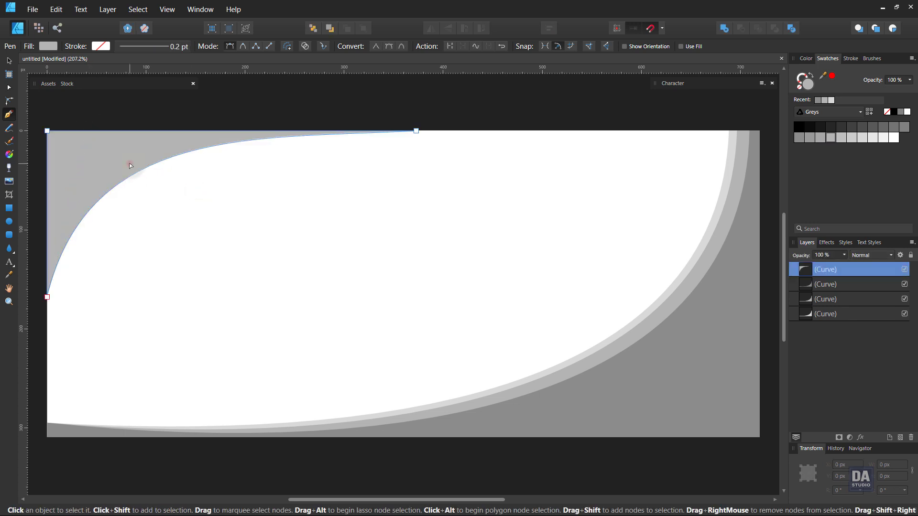
Step: Duplicate the corner shape and fill the copy with a darker grey
{"action": "right_click", "coordinate": [845, 271]}
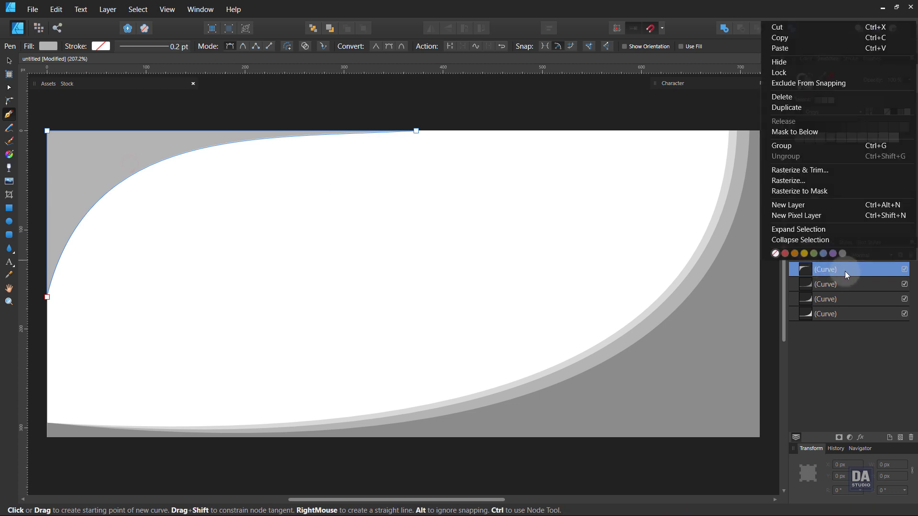
{"action": "left_click", "coordinate": [830, 109]}
{"action": "left_click", "coordinate": [810, 138]}
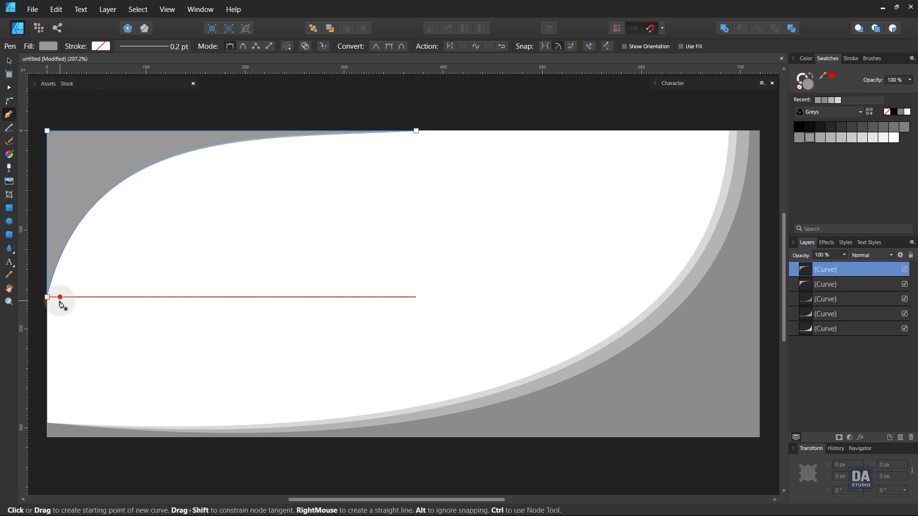
Step: Raise the darker corner copy's lower node to Y about 159 px and adjust its curve handles to leave a thin lighter band
{"action": "left_click_drag", "start_coordinate": [48, 298], "coordinate": [47, 290]}
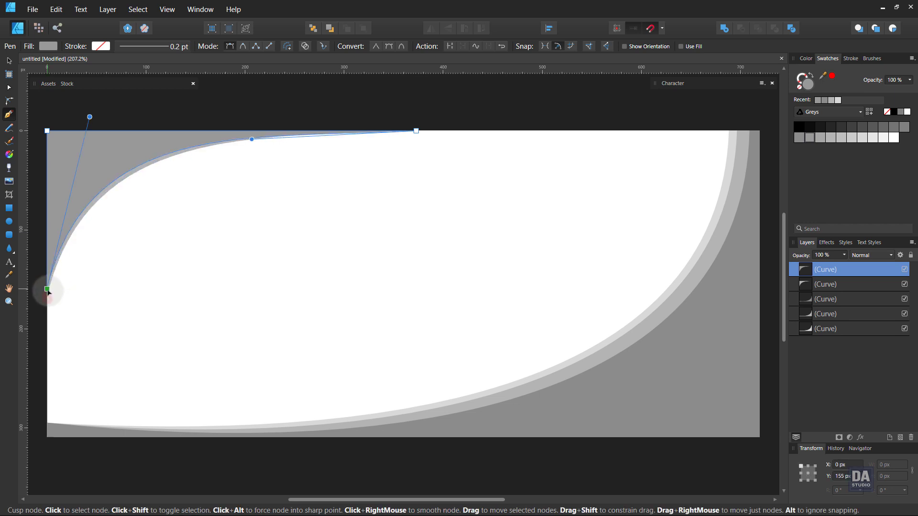
{"action": "left_click_drag", "start_coordinate": [251, 139], "coordinate": [244, 134]}
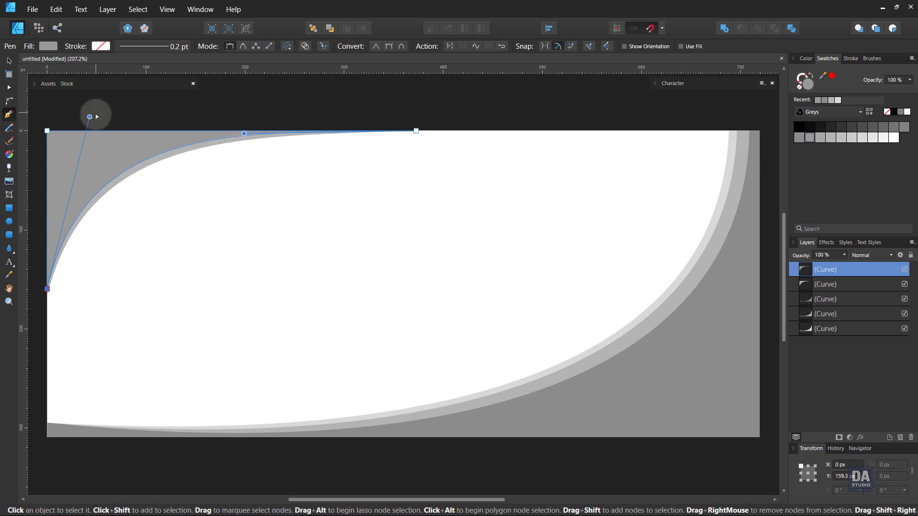
{"action": "left_click_drag", "start_coordinate": [90, 116], "coordinate": [85, 118]}
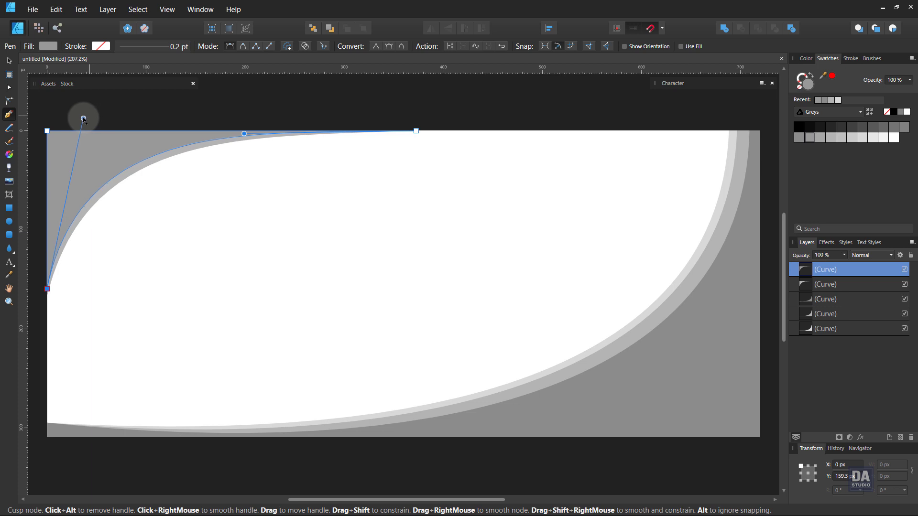
Step: Duplicate the topmost corner shape and raise the copy's lower node to Y about 148 px
{"action": "right_click", "coordinate": [835, 269]}
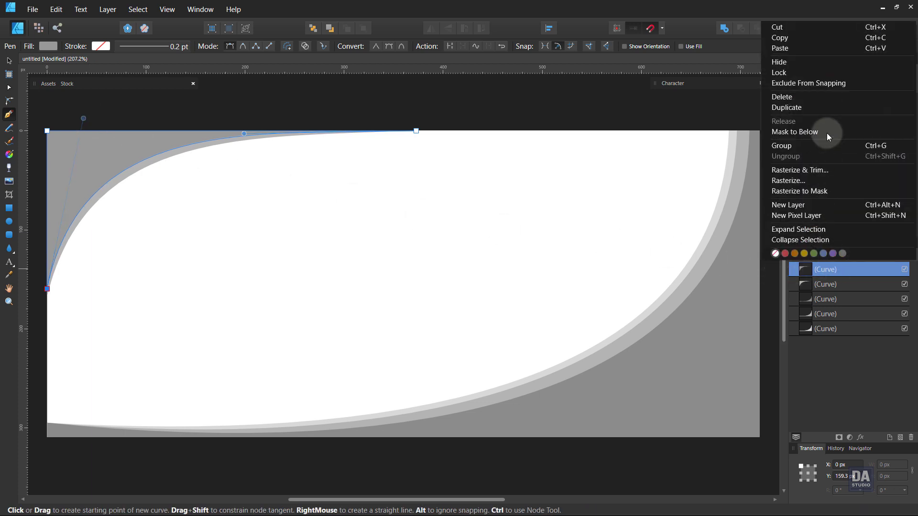
{"action": "left_click", "coordinate": [825, 108]}
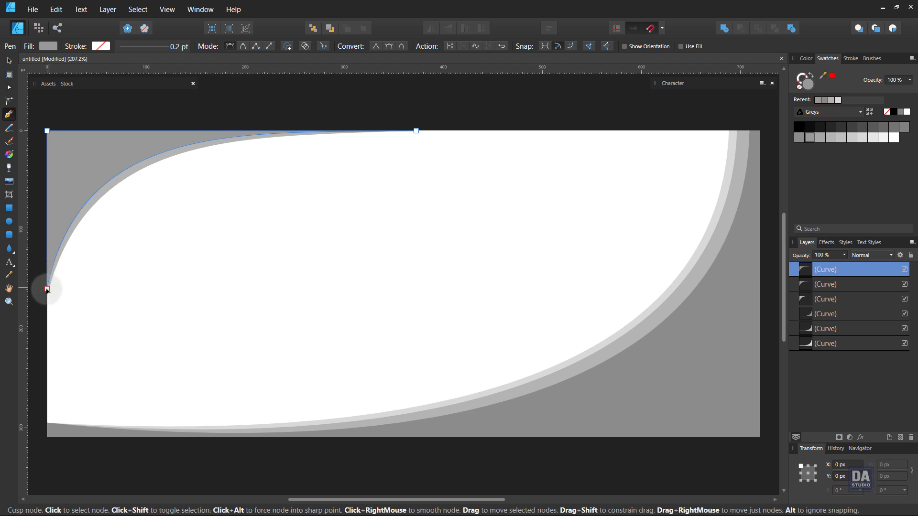
{"action": "left_click_drag", "start_coordinate": [46, 288], "coordinate": [44, 278]}
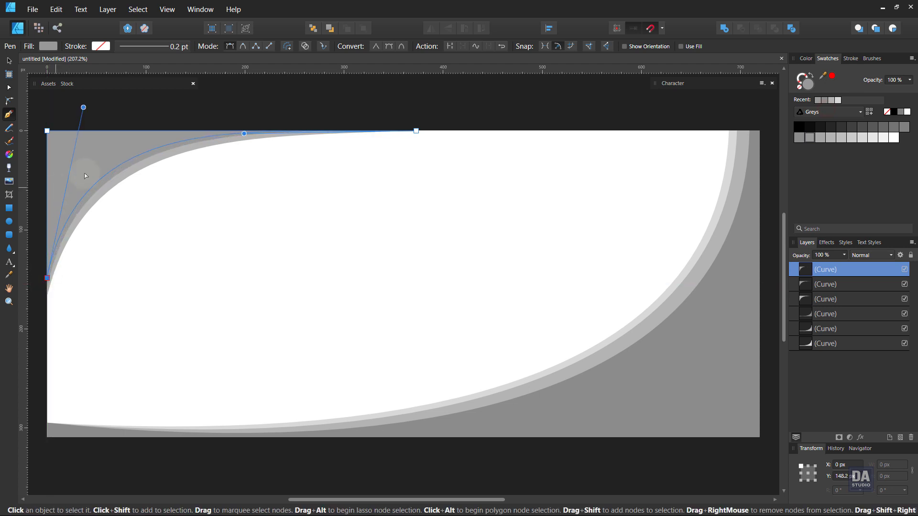
Step: Fill the new corner copy with a darker grey and adjust its curve handles to expose a wider band beneath it
{"action": "left_click", "coordinate": [901, 128]}
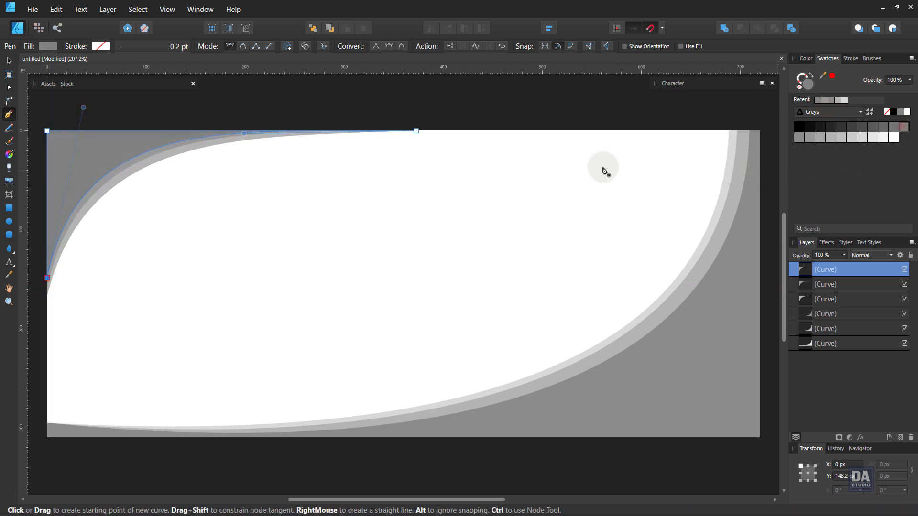
{"action": "left_click_drag", "start_coordinate": [243, 134], "coordinate": [216, 137]}
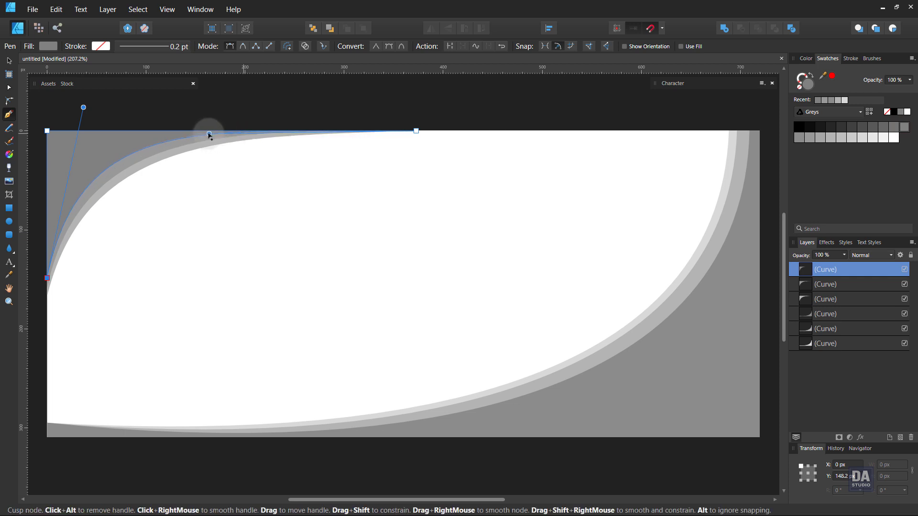
{"action": "left_click_drag", "start_coordinate": [83, 107], "coordinate": [75, 117]}
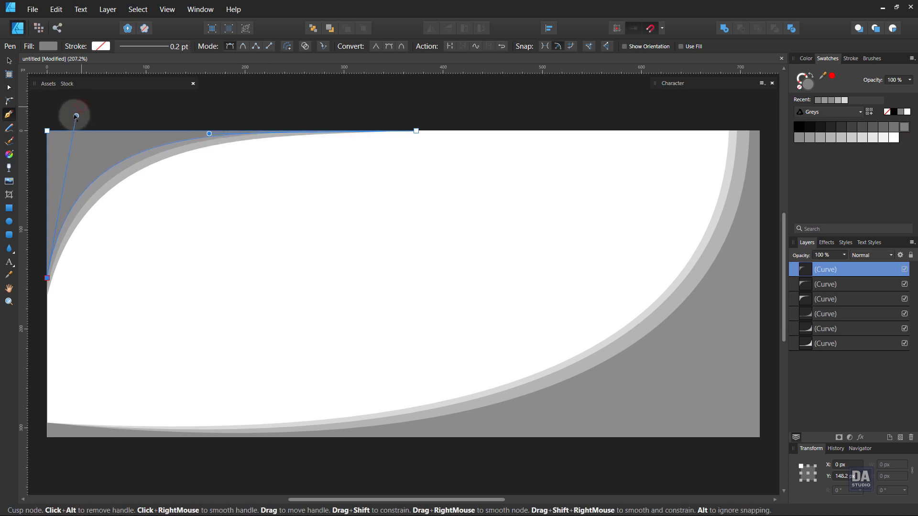
{"action": "left_click", "coordinate": [206, 223]}
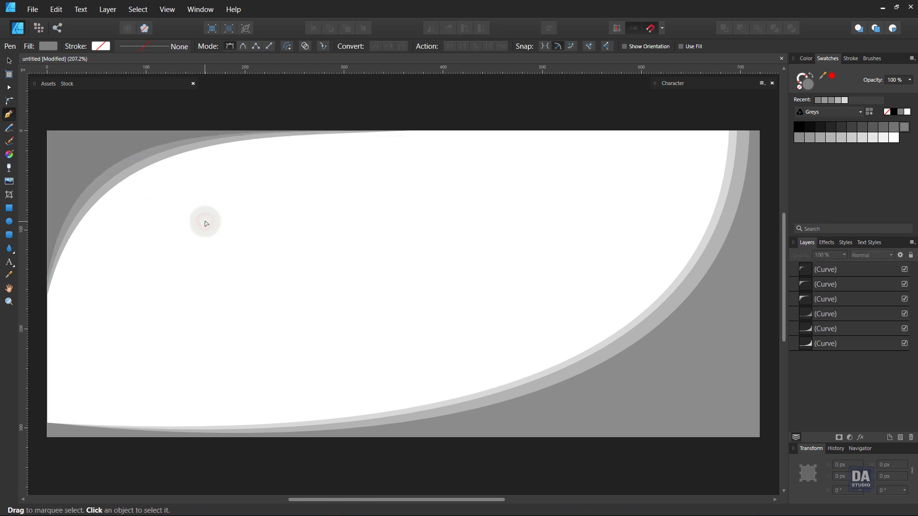
{"action": "key", "text": "v"}
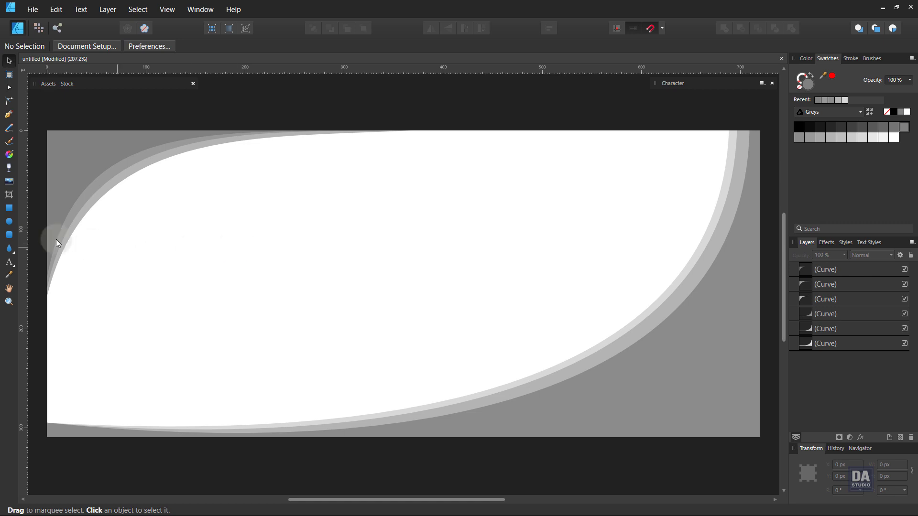
Step: Place the "chicago sunset" photo from the Unsplash "buildings" stock images into the document
{"action": "key", "text": "ctrl+space"}
{"action": "left_click_drag", "start_coordinate": [291, 238], "coordinate": [227, 214]}
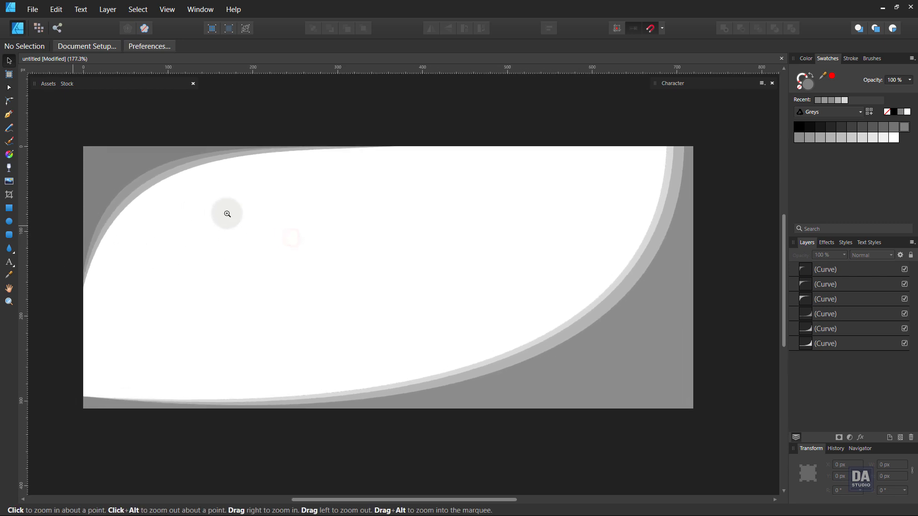
{"action": "left_click", "coordinate": [67, 84]}
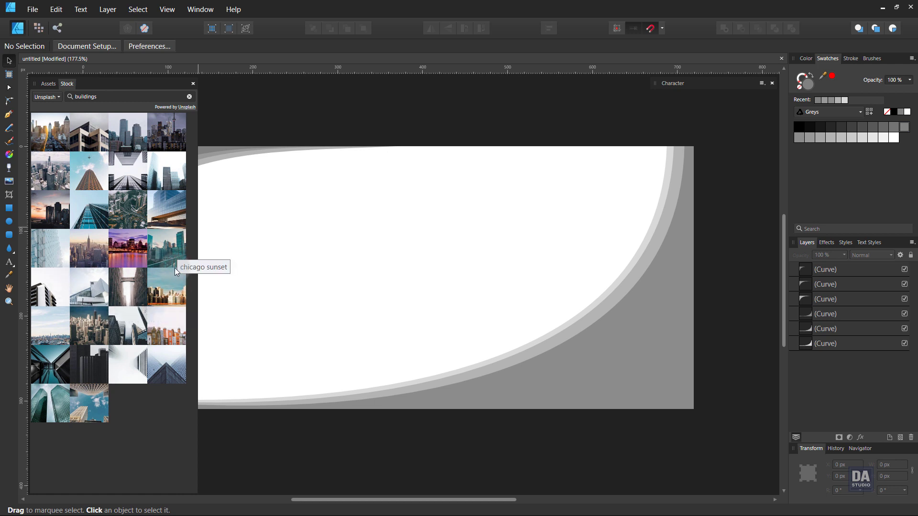
{"action": "left_click_drag", "start_coordinate": [174, 263], "coordinate": [334, 278]}
Step: Scale the placed skyline photo down to about 854 by 567 px so that it covers the page
{"action": "double_click", "coordinate": [805, 270]}
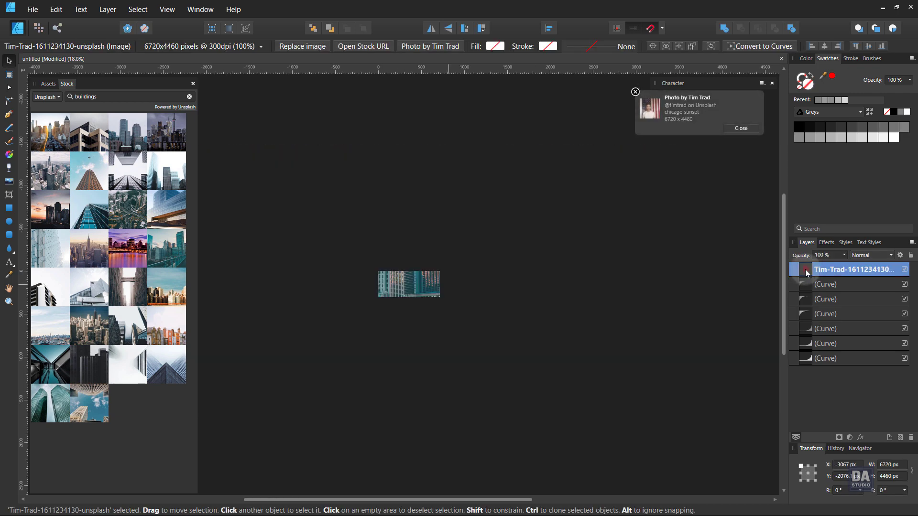
{"action": "left_click_drag", "start_coordinate": [691, 473], "coordinate": [438, 289]}
{"action": "scroll", "coordinate": [416, 273], "scroll_direction": "up", "scroll_amount": 5}
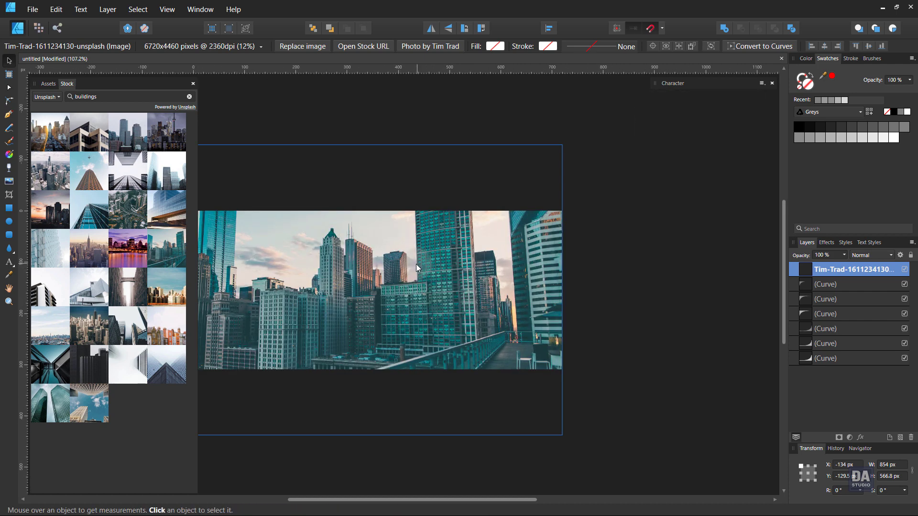
{"action": "left_click_drag", "start_coordinate": [339, 283], "coordinate": [406, 265]}
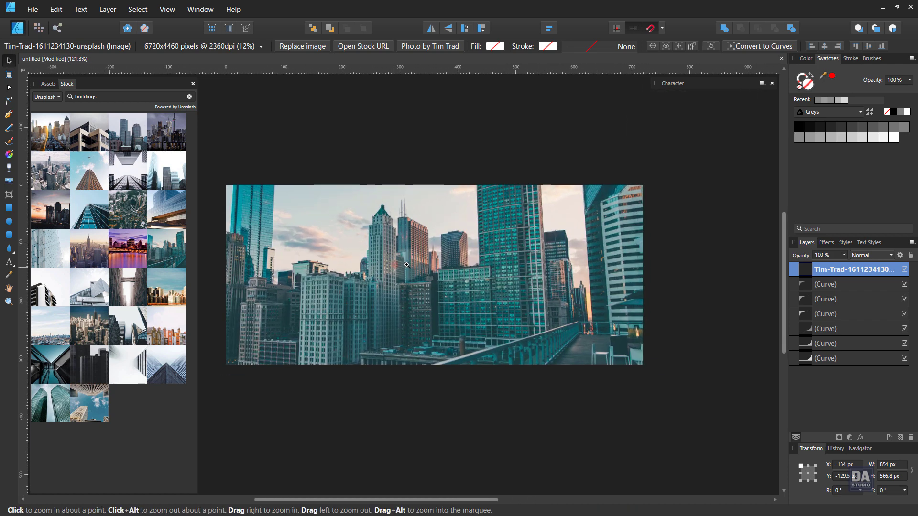
Step: Send the photo beneath all curve shapes, then reposition and resize it to about 823 by 546 px
{"action": "key", "text": "v"}
{"action": "left_click_drag", "start_coordinate": [851, 269], "coordinate": [813, 368]}
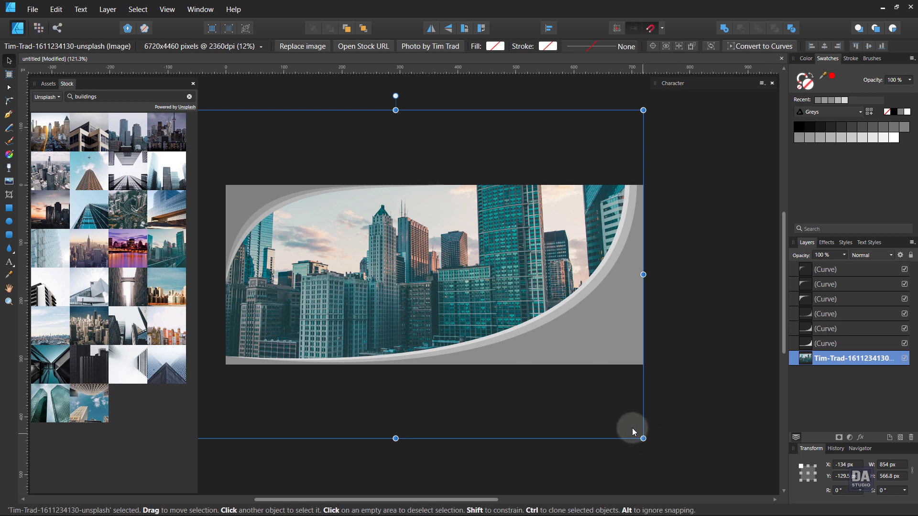
{"action": "left_click_drag", "start_coordinate": [606, 420], "coordinate": [665, 444]}
{"action": "left_click_drag", "start_coordinate": [623, 395], "coordinate": [646, 391]}
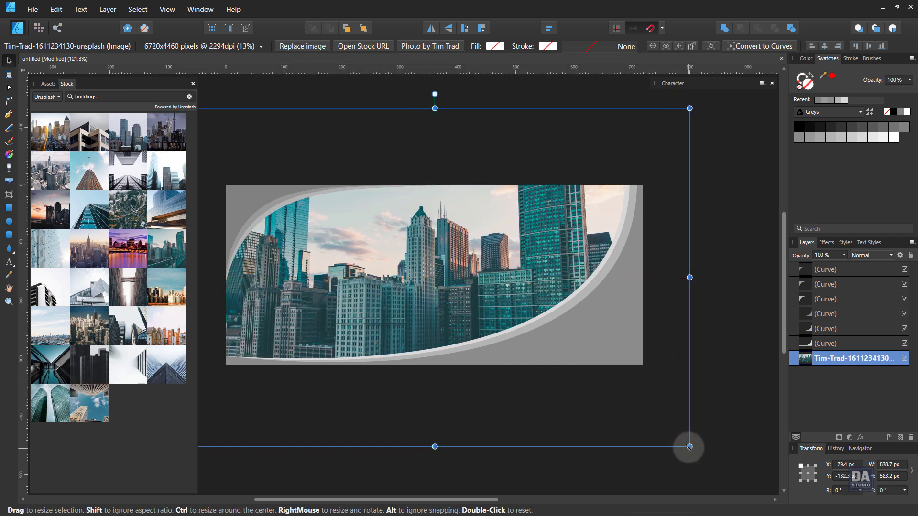
{"action": "left_click_drag", "start_coordinate": [688, 447], "coordinate": [668, 428]}
{"action": "left_click", "coordinate": [710, 369]}
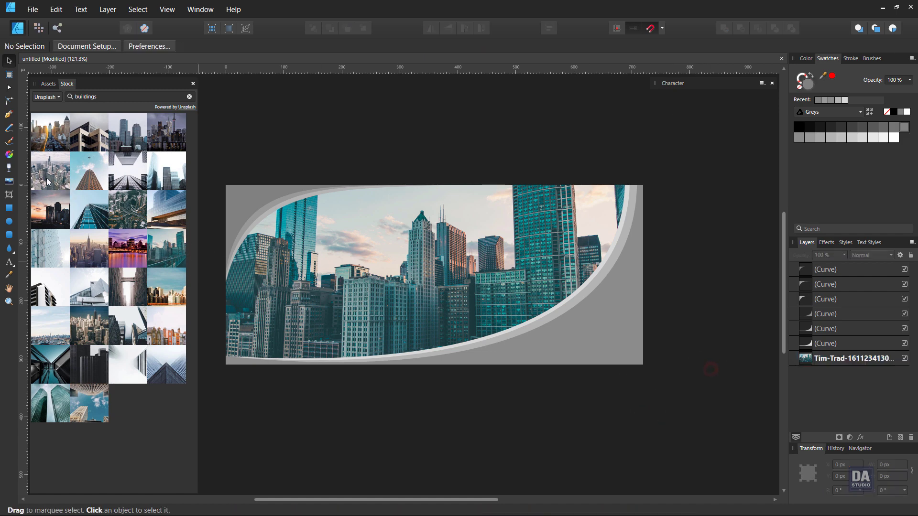
Step: Draw a 720 by 310 px rectangle covering the whole page and fill it white
{"action": "left_click", "coordinate": [9, 208]}
{"action": "left_click_drag", "start_coordinate": [225, 185], "coordinate": [643, 365]}
{"action": "left_click", "coordinate": [893, 138]}
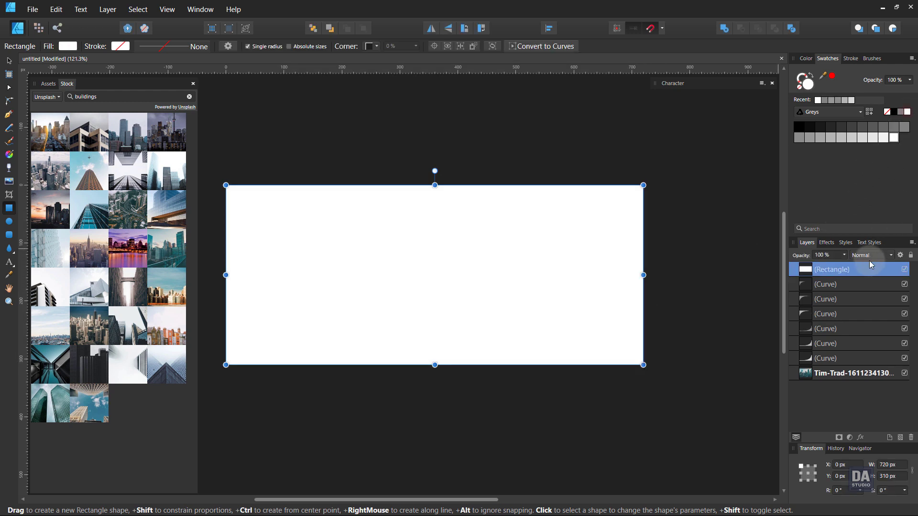
Step: Move the white rectangle below the curve shapes and clip the skyline photo inside it
{"action": "left_click_drag", "start_coordinate": [870, 269], "coordinate": [795, 365]}
{"action": "left_click", "coordinate": [850, 361]}
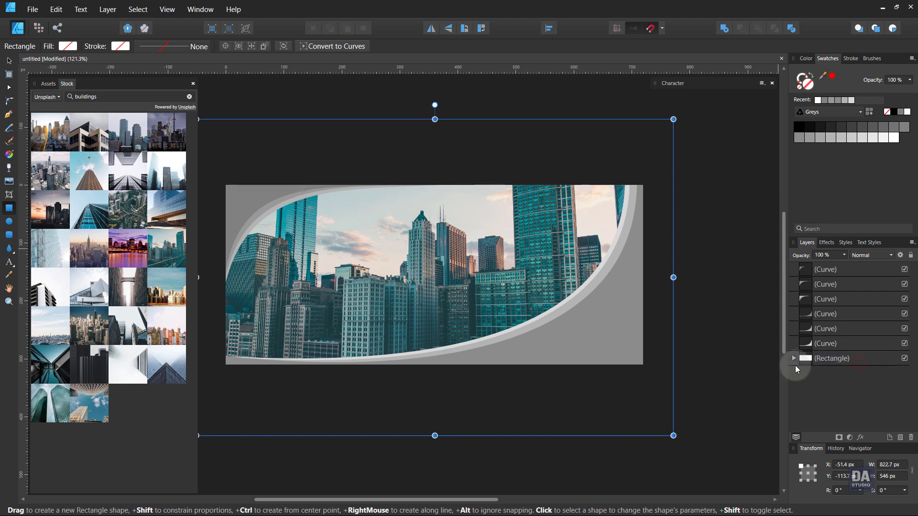
{"action": "left_click", "coordinate": [793, 358]}
Step: Set the clipped photo's blend mode to Luminosity
{"action": "left_click", "coordinate": [863, 255]}
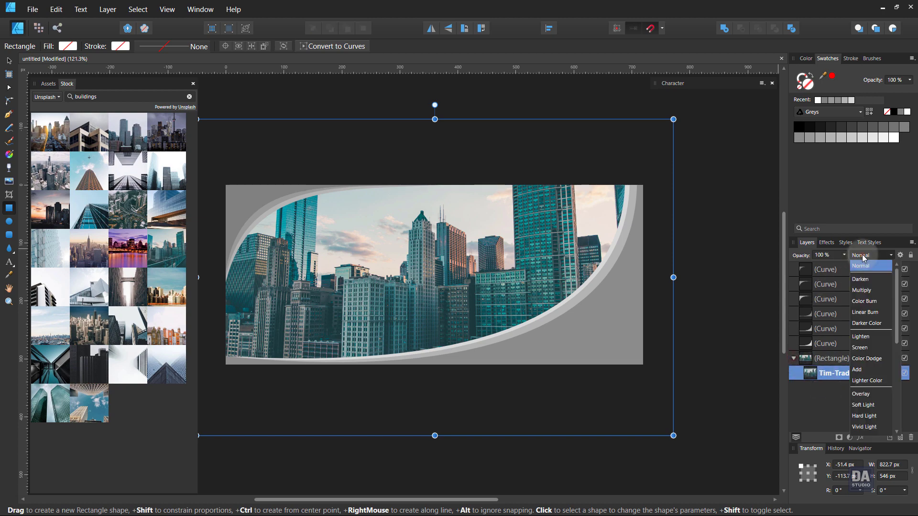
{"action": "scroll", "coordinate": [874, 357], "scroll_direction": "down", "scroll_amount": 2}
{"action": "scroll", "coordinate": [873, 424], "scroll_direction": "down", "scroll_amount": 2}
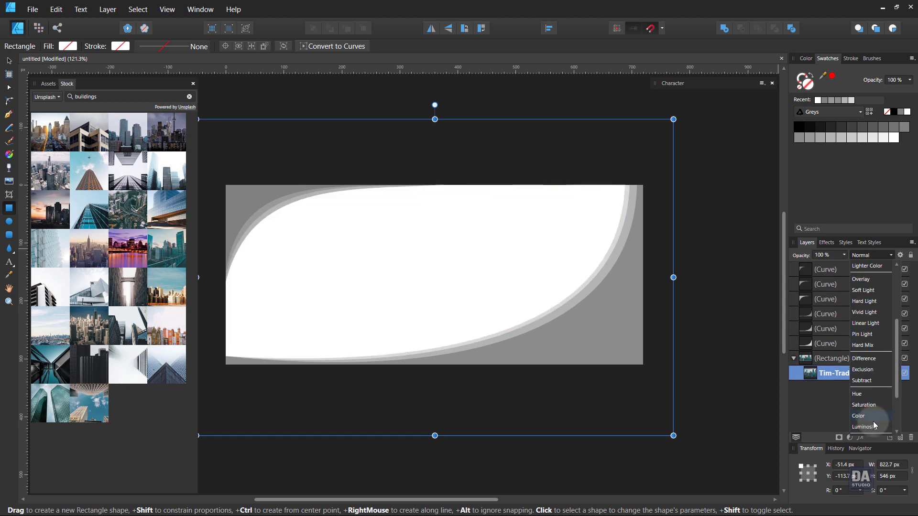
{"action": "left_click", "coordinate": [874, 427]}
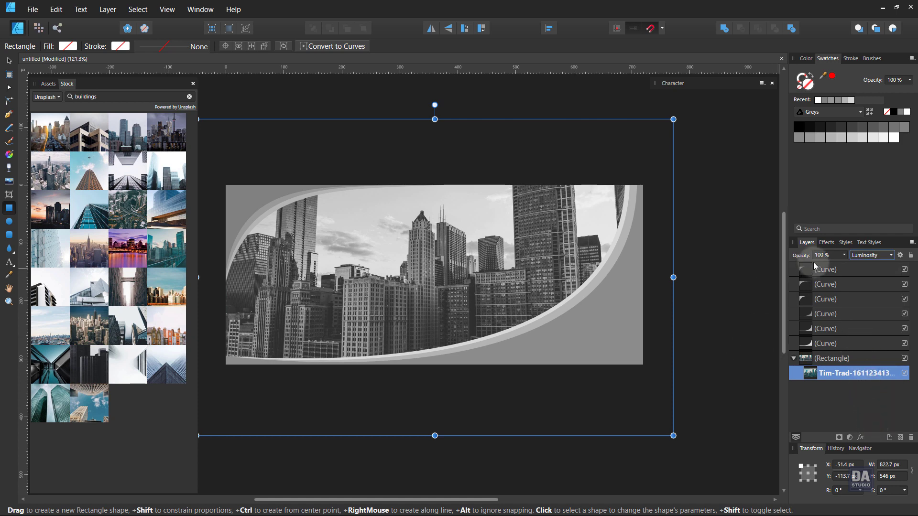
Step: Add a Brightness and Contrast adjustment to the photo with brightness 35% and contrast -25%
{"action": "left_click", "coordinate": [849, 436]}
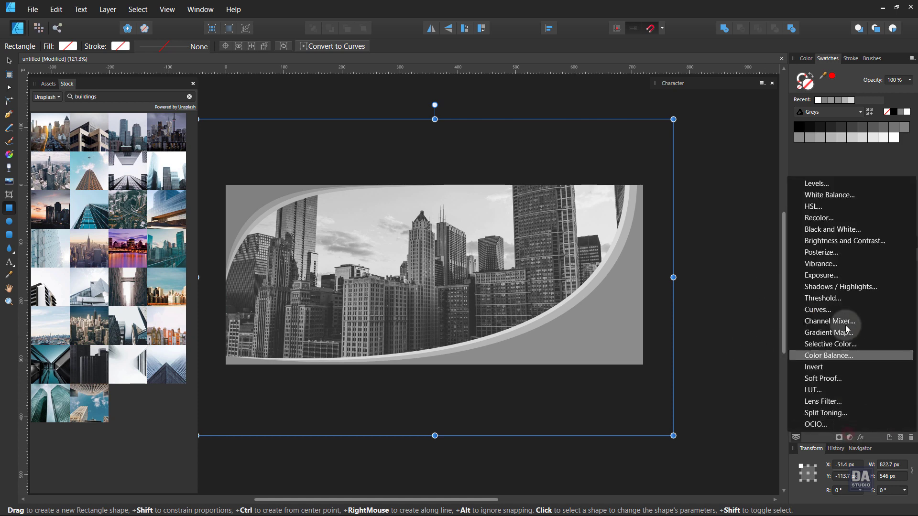
{"action": "left_click", "coordinate": [859, 241]}
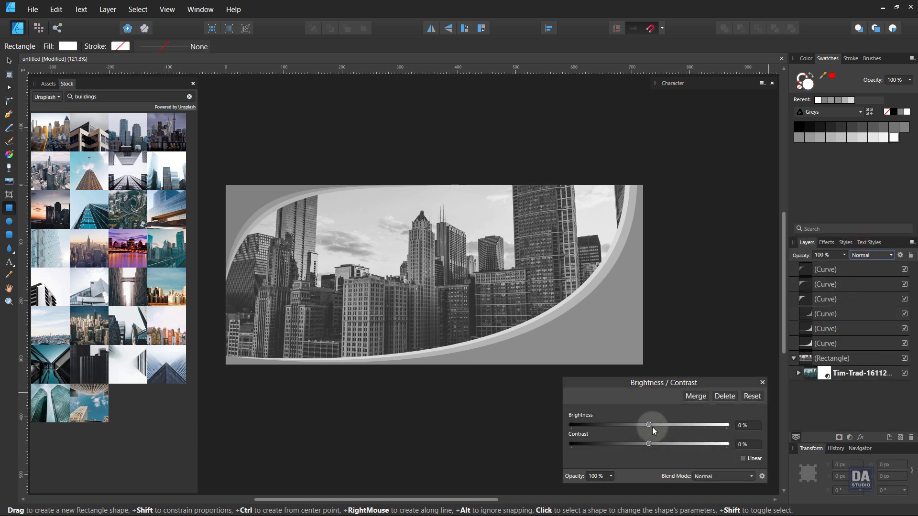
{"action": "left_click_drag", "start_coordinate": [652, 426], "coordinate": [629, 445]}
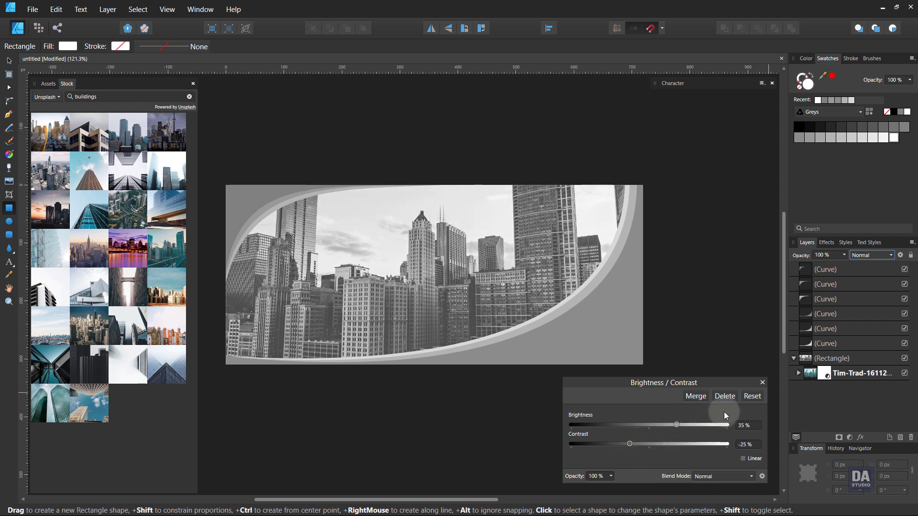
{"action": "left_click", "coordinate": [762, 384]}
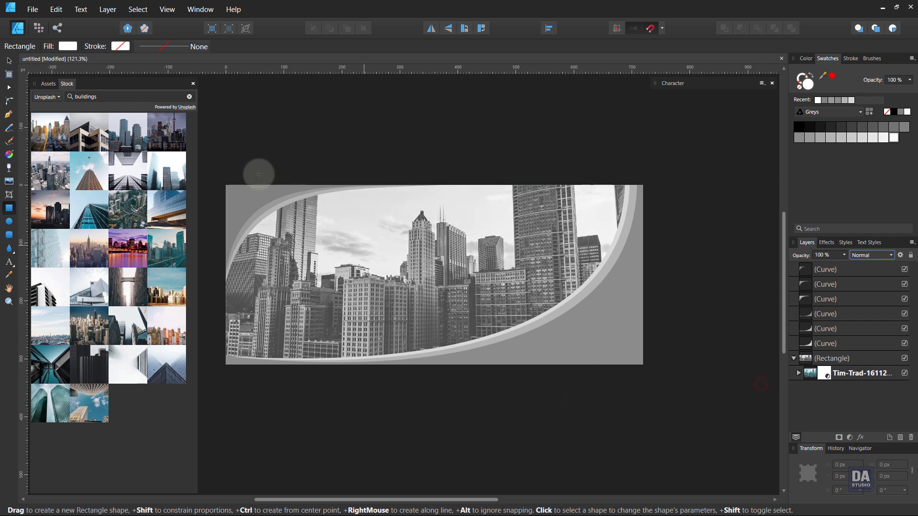
Step: Fill the bands bordering the photo, in both the upper-left corner and the lower-right curve, with white
{"action": "double_click", "coordinate": [151, 87]}
{"action": "key", "text": "z"}
{"action": "left_click_drag", "start_coordinate": [352, 221], "coordinate": [433, 229]}
{"action": "left_click_drag", "start_coordinate": [528, 258], "coordinate": [443, 242]}
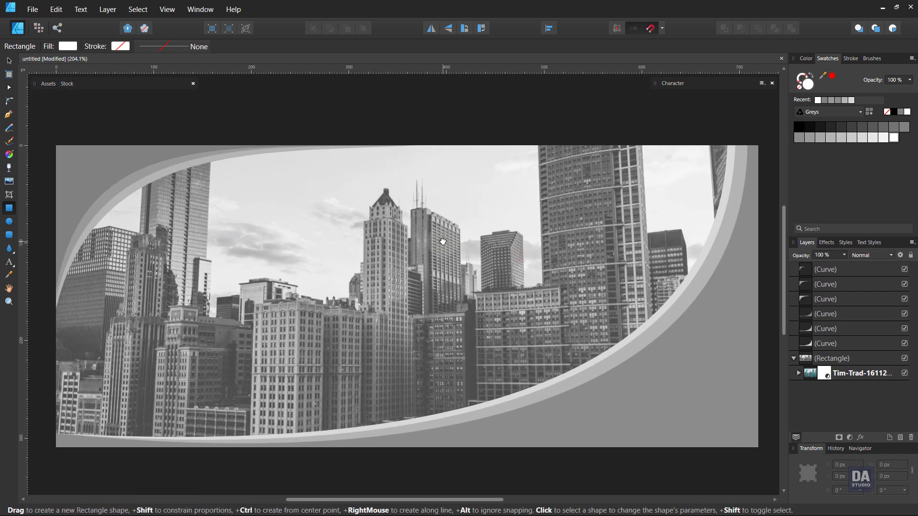
{"action": "key", "text": "v"}
{"action": "left_click", "coordinate": [203, 165]}
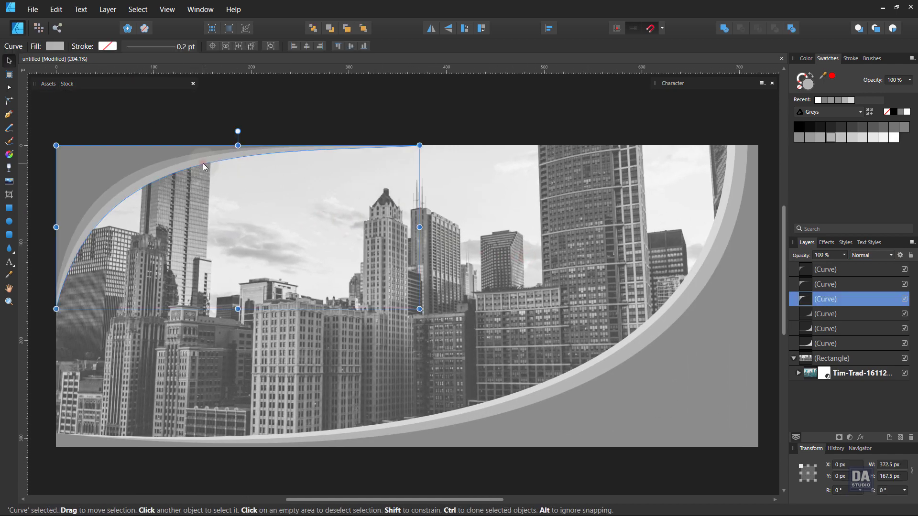
{"action": "left_click", "coordinate": [650, 320], "text": "shift"}
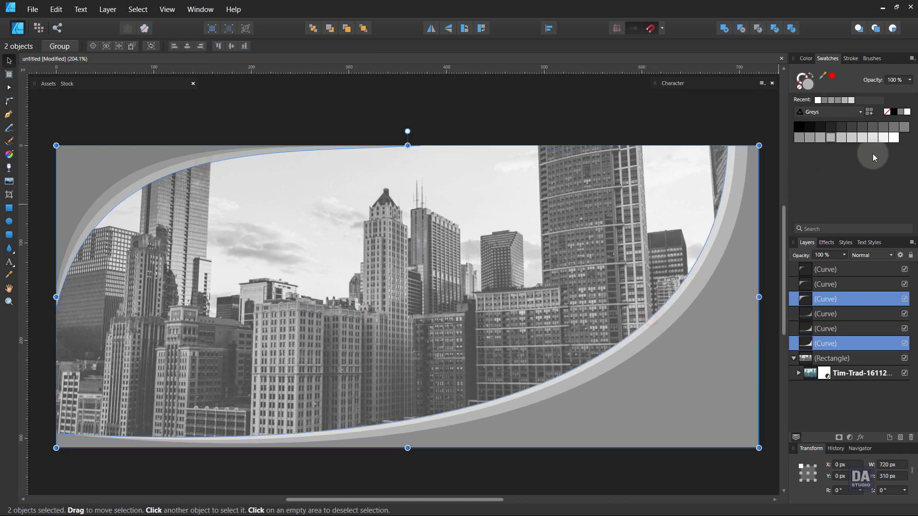
{"action": "left_click", "coordinate": [907, 112]}
{"action": "left_click", "coordinate": [769, 110]}
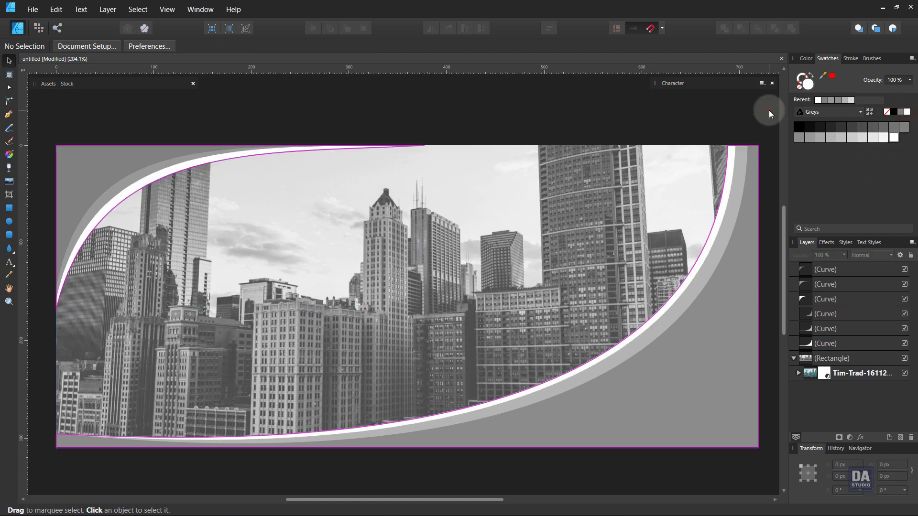
Step: Fill the middle bands of both curved corners with a purple-to-magenta gradient from the Fancy Gradient palette
{"action": "left_click", "coordinate": [742, 165]}
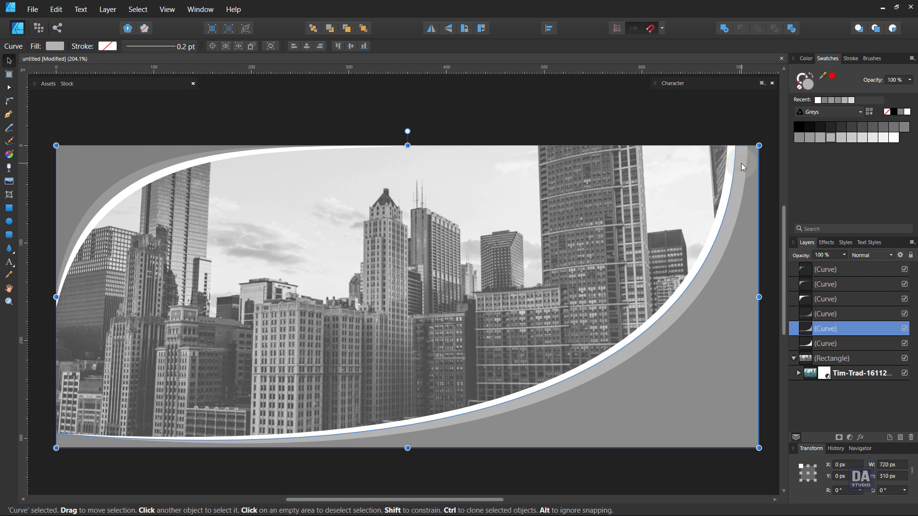
{"action": "left_click", "coordinate": [172, 163], "text": "shift"}
{"action": "left_click", "coordinate": [823, 113]}
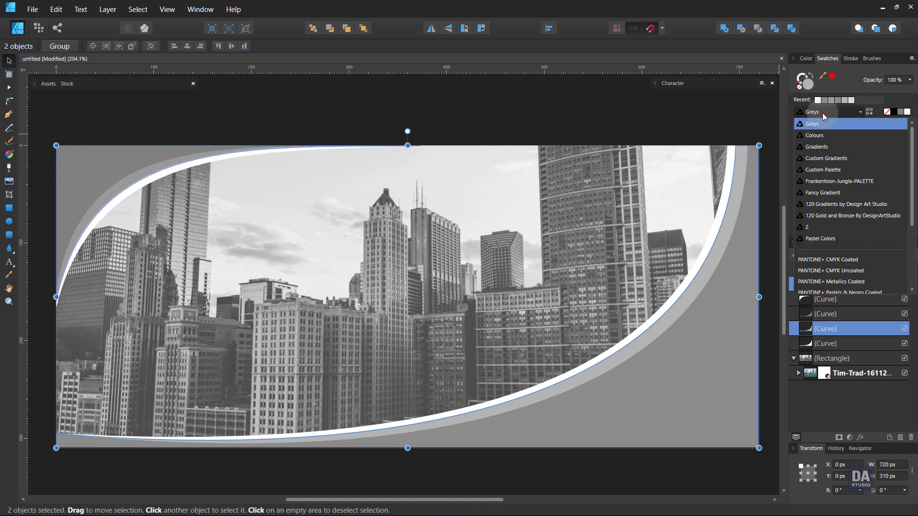
{"action": "left_click", "coordinate": [823, 193]}
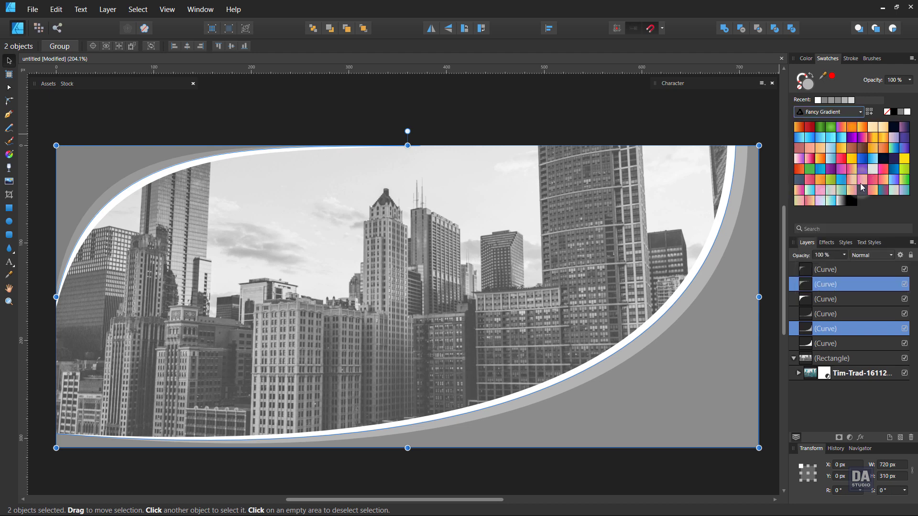
{"action": "left_click", "coordinate": [853, 139]}
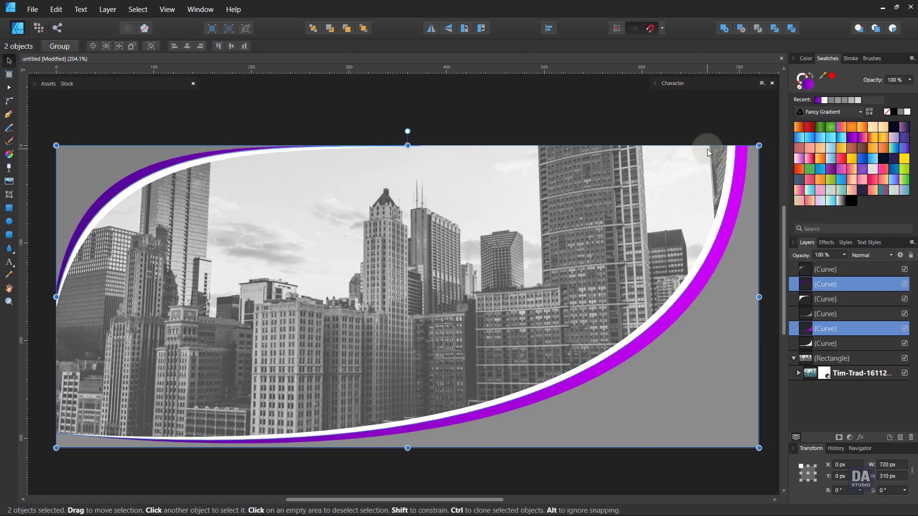
Step: Redirect the lower-right purple band's linear gradient to run from dark purple at the upper right to magenta at the lower left
{"action": "left_click", "coordinate": [737, 197]}
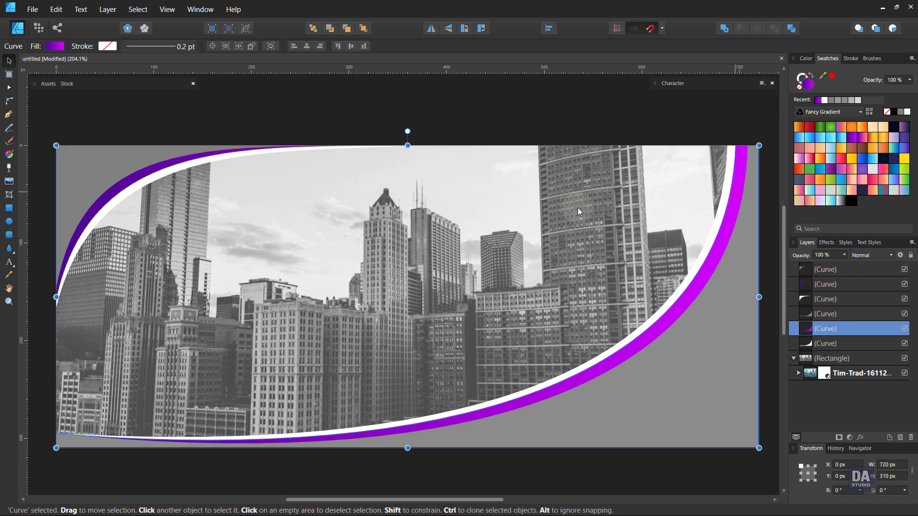
{"action": "left_click", "coordinate": [8, 154]}
{"action": "mouse_move", "coordinate": [709, 231]}
{"action": "left_mouse_down"}
{"action": "mouse_move", "coordinate": [258, 412]}
{"action": "mouse_move", "coordinate": [154, 424]}
{"action": "left_mouse_up"}
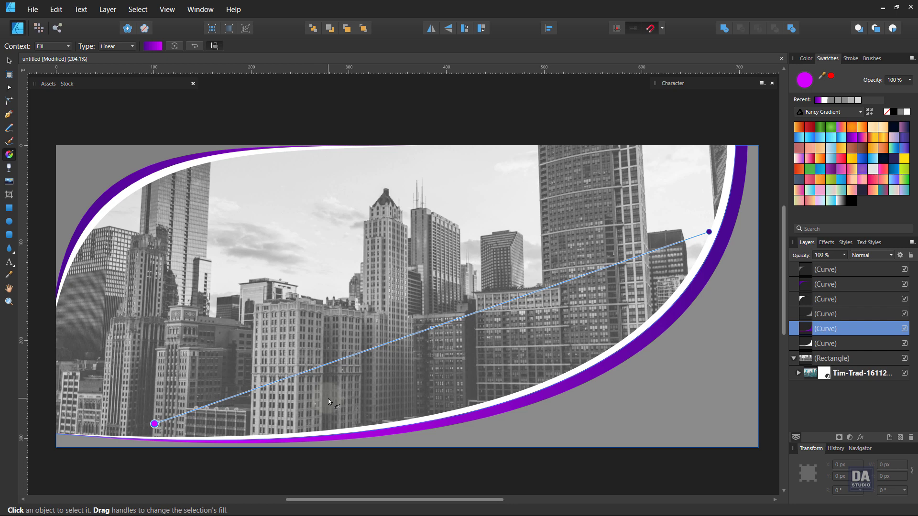
Step: Fill the grey outermost areas in the upper-left and lower-right corners with a blue gradient from the Fancy Gradient palette
{"action": "key", "text": "v"}
{"action": "left_click", "coordinate": [620, 409]}
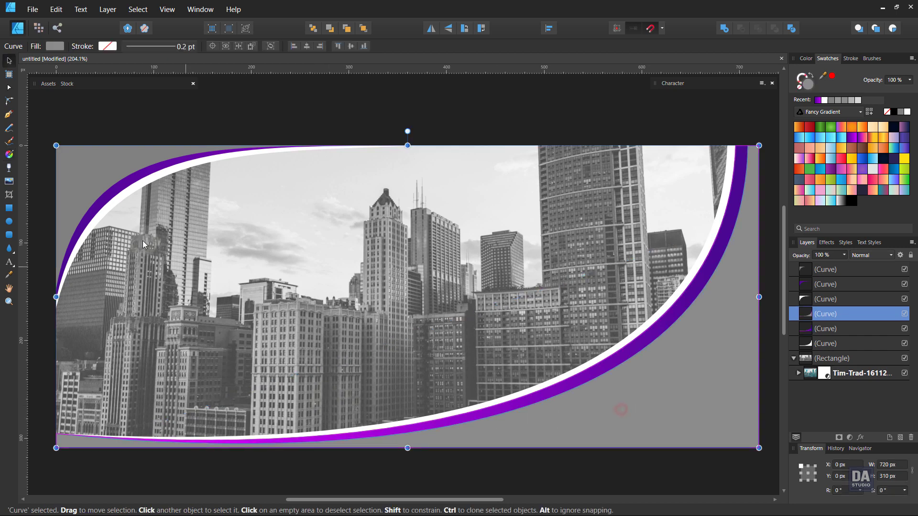
{"action": "left_click", "coordinate": [80, 180], "text": "shift"}
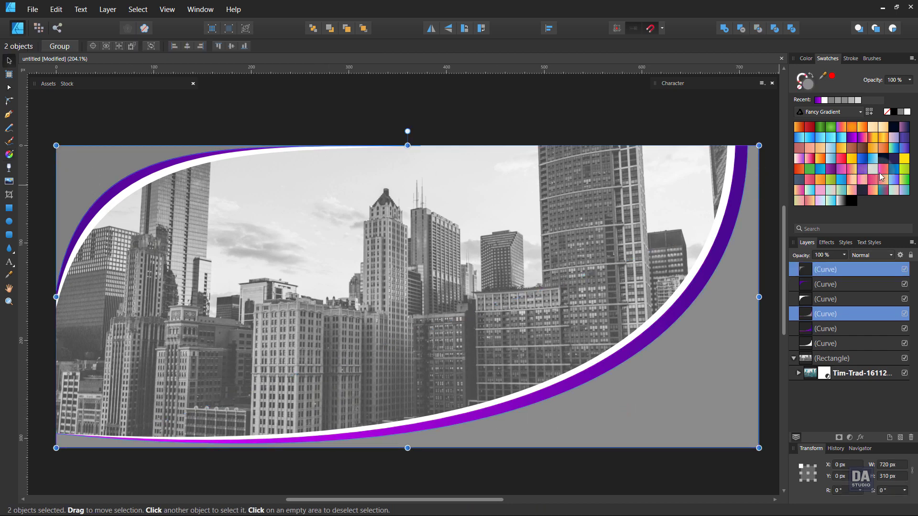
{"action": "left_click", "coordinate": [865, 159]}
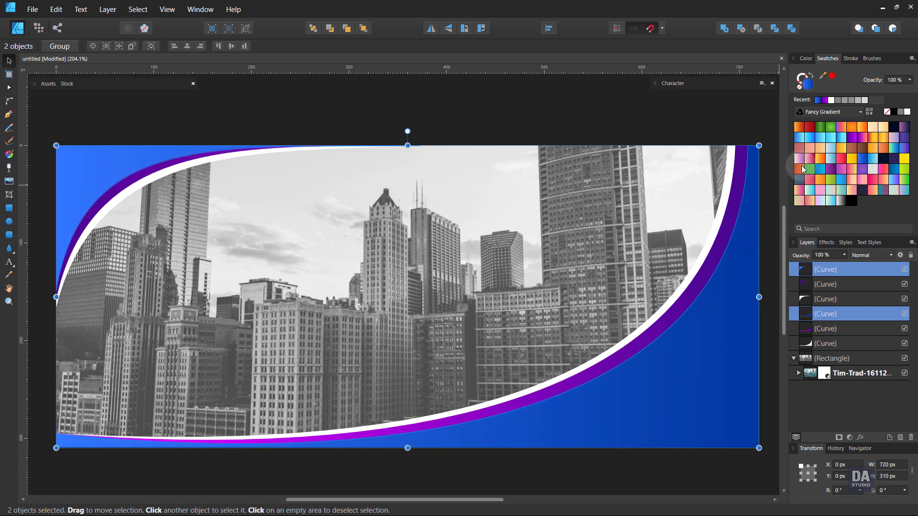
Step: Redirect the upper-left corner's blue linear gradient diagonally, from dark blue at the page corner to lighter blue towards the photo
{"action": "left_click", "coordinate": [117, 175]}
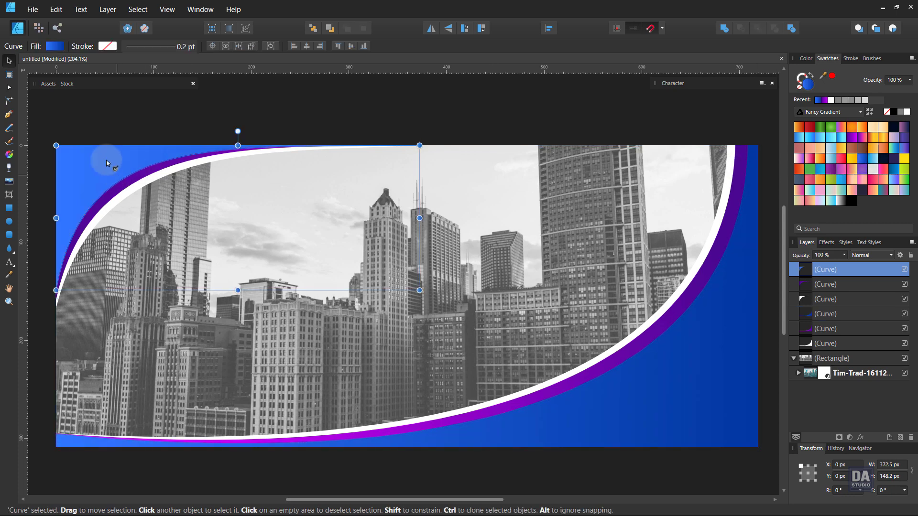
{"action": "key", "text": "g"}
{"action": "mouse_move", "coordinate": [66, 133]}
{"action": "left_mouse_down"}
{"action": "mouse_move", "coordinate": [155, 230]}
{"action": "mouse_move", "coordinate": [37, 139]}
{"action": "mouse_move", "coordinate": [51, 141]}
{"action": "left_mouse_up"}
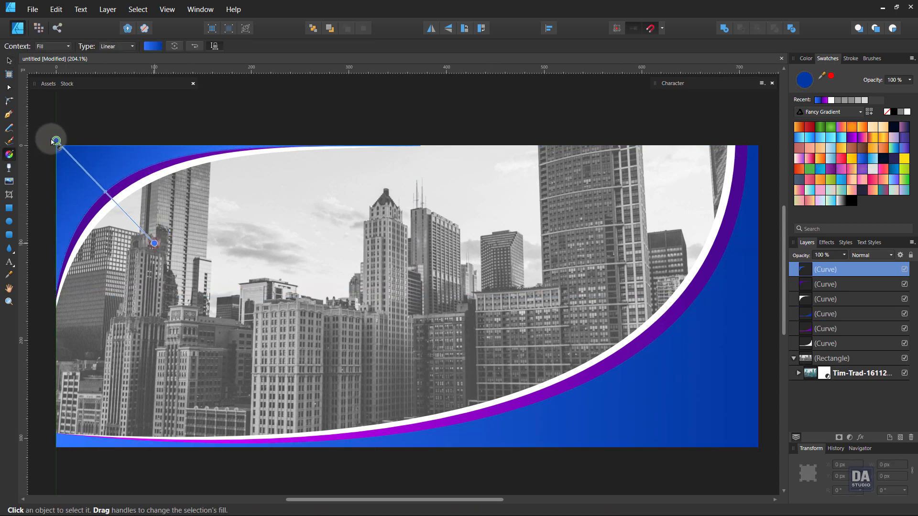
Step: Redirect the lower-right area's linear gradient diagonally, from light blue near the photo to dark blue at the page corner
{"action": "left_click", "coordinate": [611, 392]}
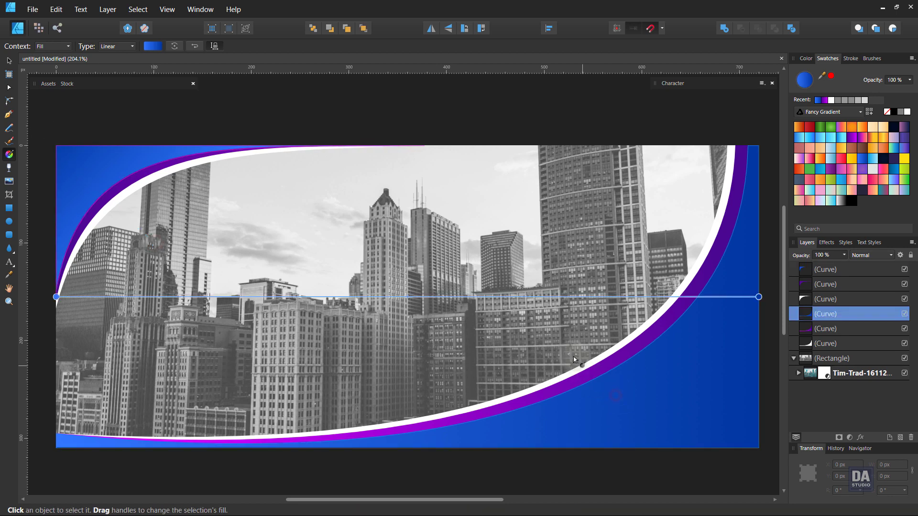
{"action": "left_click_drag", "start_coordinate": [564, 337], "coordinate": [746, 456]}
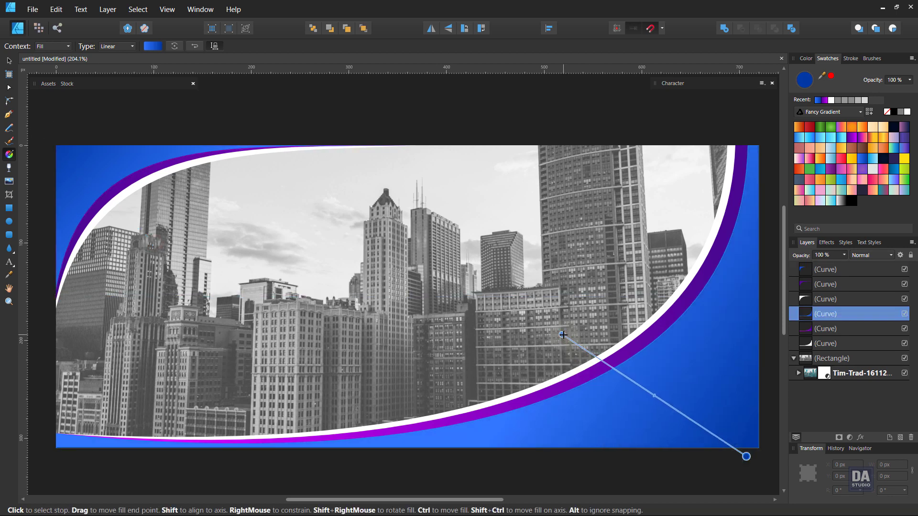
{"action": "left_click_drag", "start_coordinate": [562, 335], "coordinate": [507, 309]}
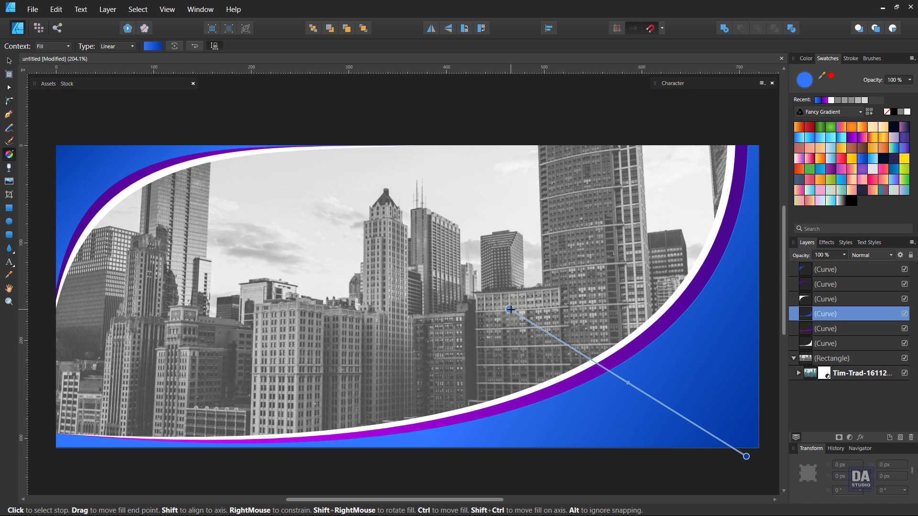
{"action": "key", "text": "v"}
{"action": "left_click", "coordinate": [577, 118]}
Step: Draw a rectangle about 295 by 81 px over the middle of the photo and centre it horizontally on the page
{"action": "key", "text": "z"}
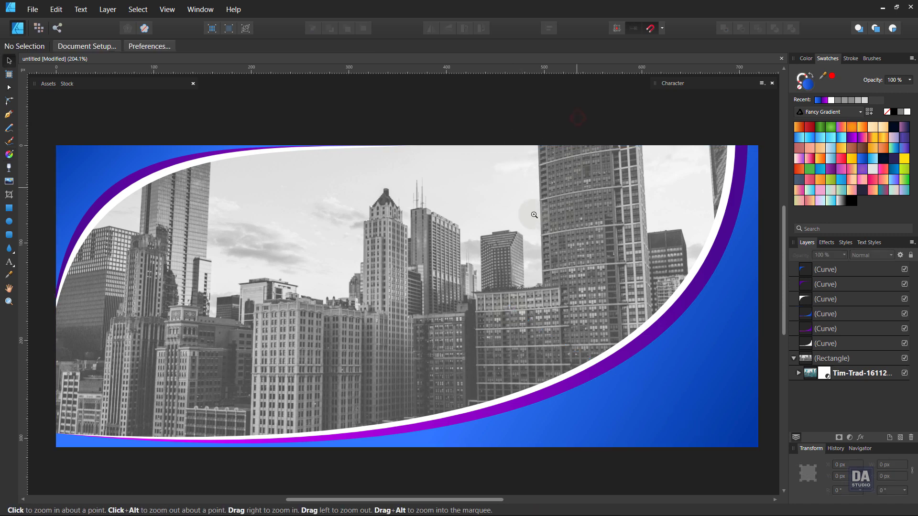
{"action": "mouse_move", "coordinate": [533, 214]}
{"action": "left_mouse_down"}
{"action": "mouse_move", "coordinate": [492, 196]}
{"action": "mouse_move", "coordinate": [526, 204]}
{"action": "left_mouse_up"}
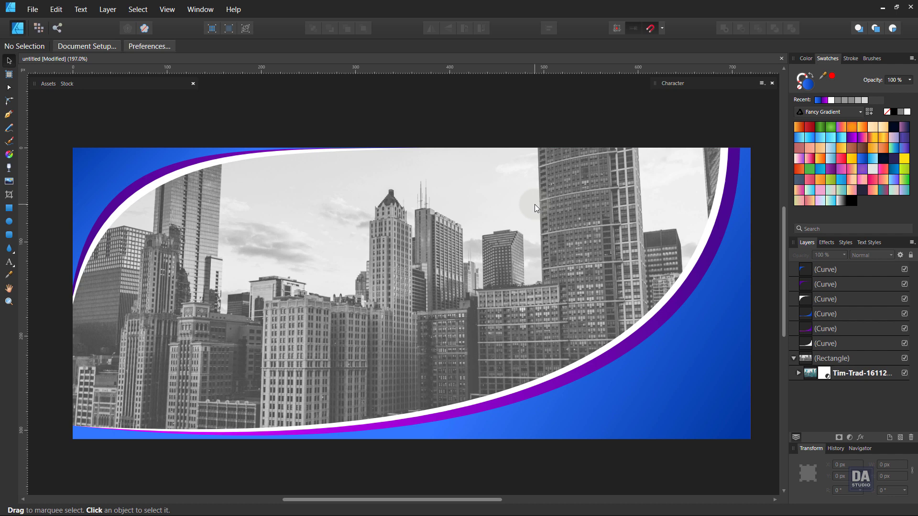
{"action": "key", "text": "space"}
{"action": "mouse_move", "coordinate": [232, 203]}
{"action": "left_mouse_down"}
{"action": "mouse_move", "coordinate": [241, 206]}
{"action": "mouse_move", "coordinate": [234, 205]}
{"action": "left_mouse_up"}
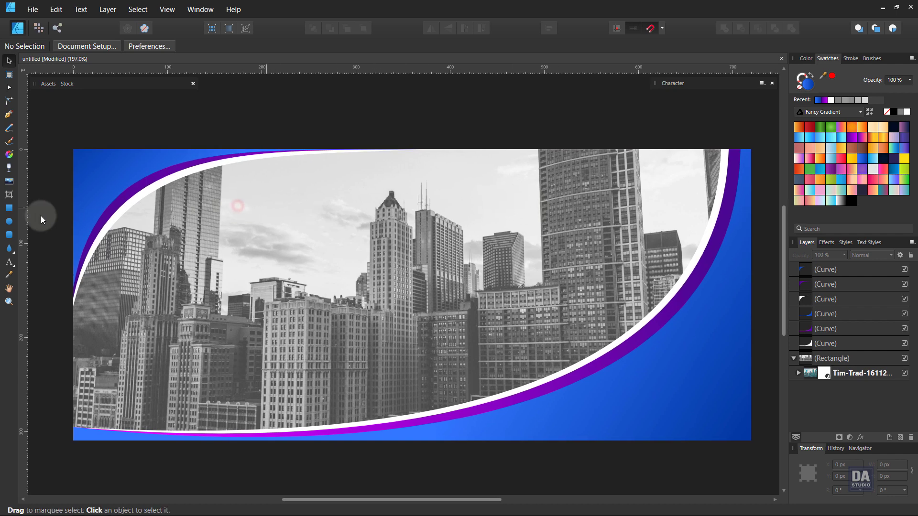
{"action": "left_click", "coordinate": [9, 209]}
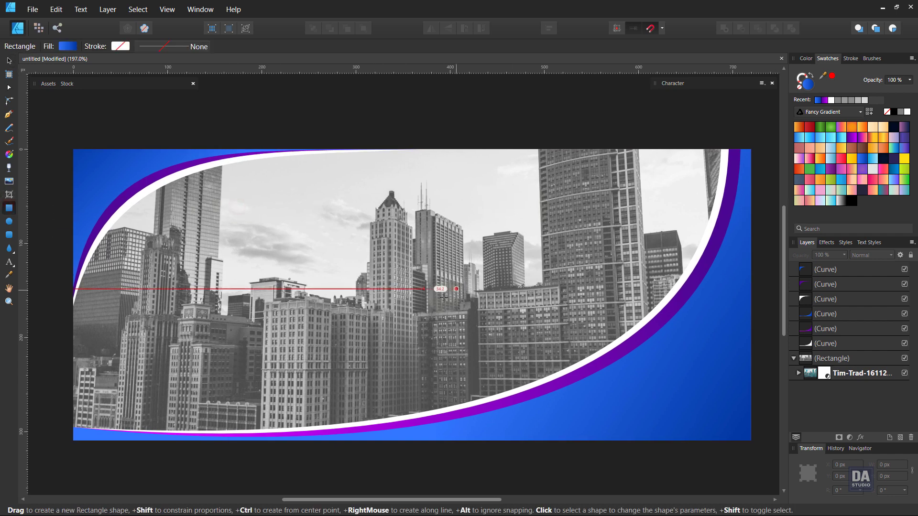
{"action": "left_click_drag", "start_coordinate": [425, 295], "coordinate": [563, 333]}
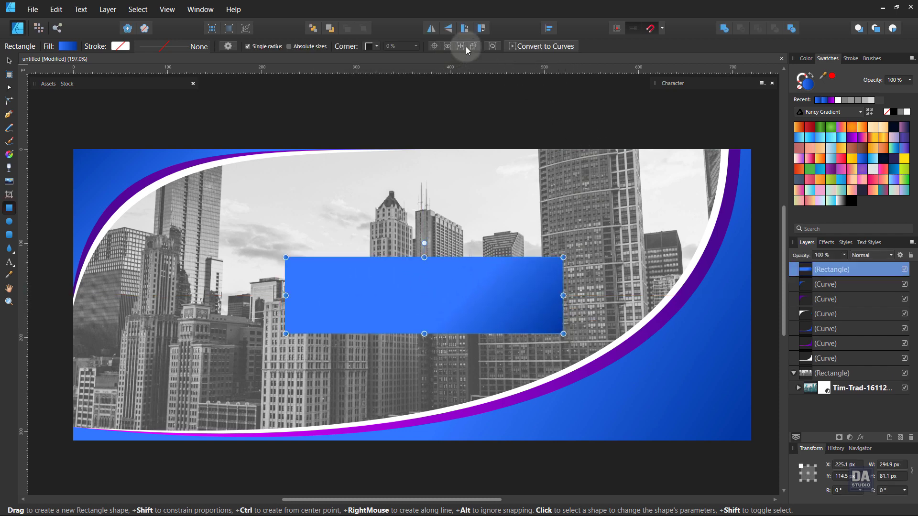
{"action": "left_click", "coordinate": [549, 28]}
{"action": "left_click", "coordinate": [567, 59]}
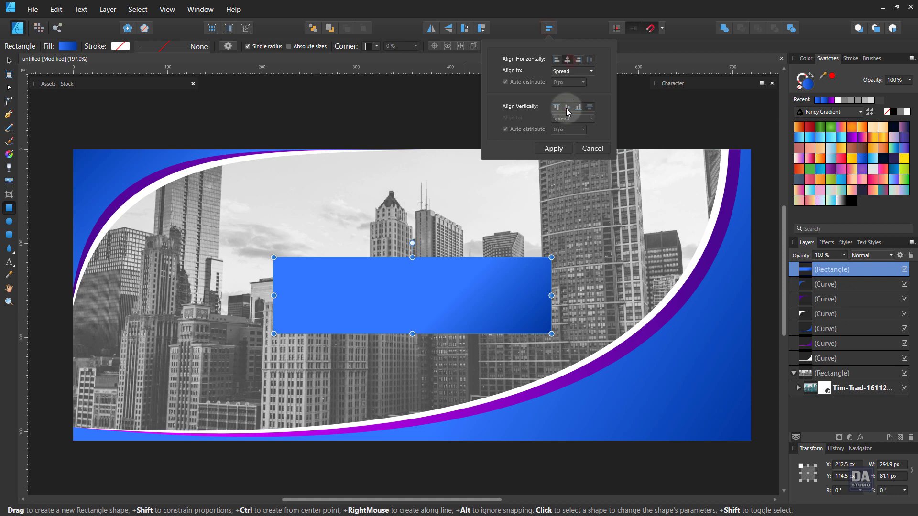
{"action": "left_click", "coordinate": [564, 149]}
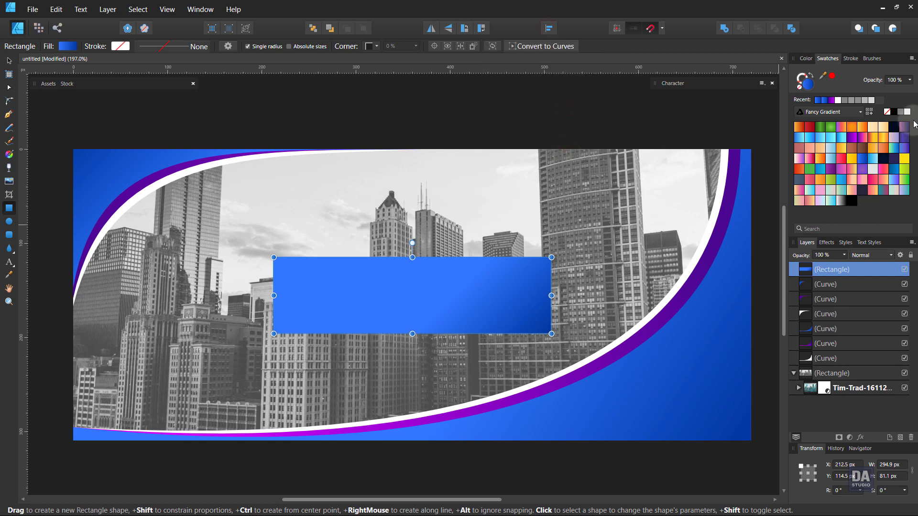
Step: Fill the central rectangle with black and lower its opacity to 50%
{"action": "left_click", "coordinate": [890, 112]}
{"action": "left_click", "coordinate": [895, 113]}
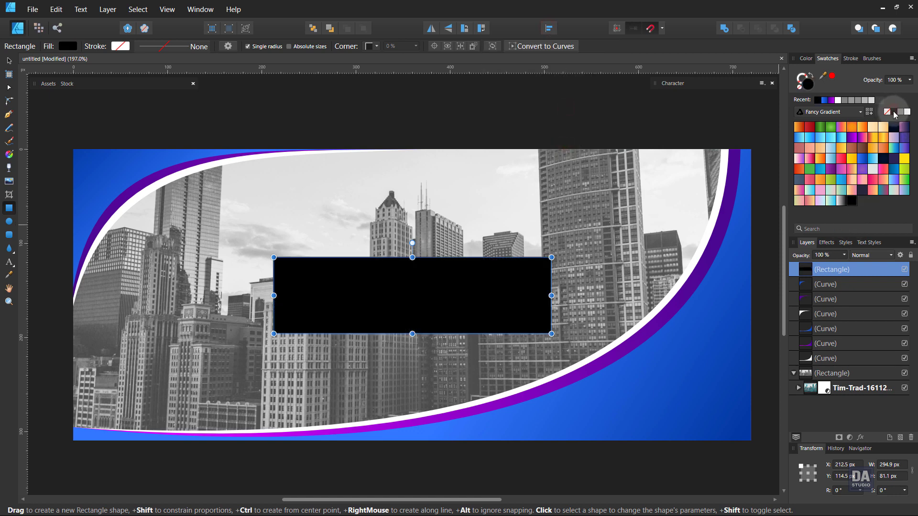
{"action": "left_click_drag", "start_coordinate": [846, 263], "coordinate": [811, 268]}
{"action": "left_click", "coordinate": [622, 132]}
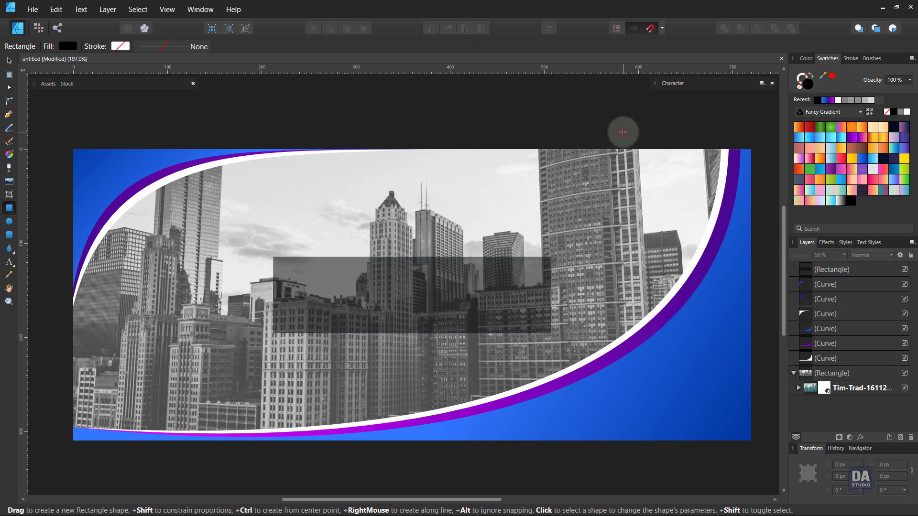
{"action": "key", "text": "v"}
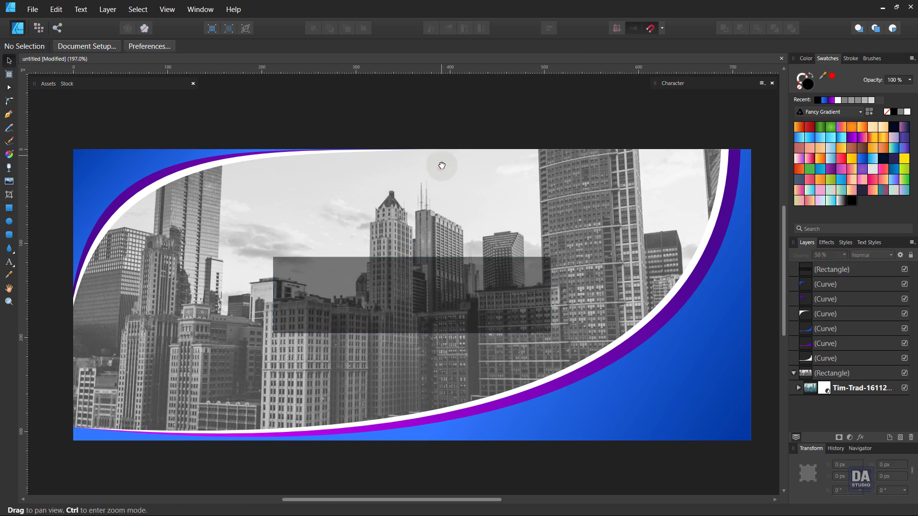
Step: Add the white Design Art Studio logo from the Assets By DesignArtStudio collection, scaled to about 62 by 14 px in the upper-left blue corner
{"action": "left_click_drag", "start_coordinate": [441, 167], "coordinate": [444, 164]}
{"action": "left_click_drag", "start_coordinate": [497, 186], "coordinate": [421, 172]}
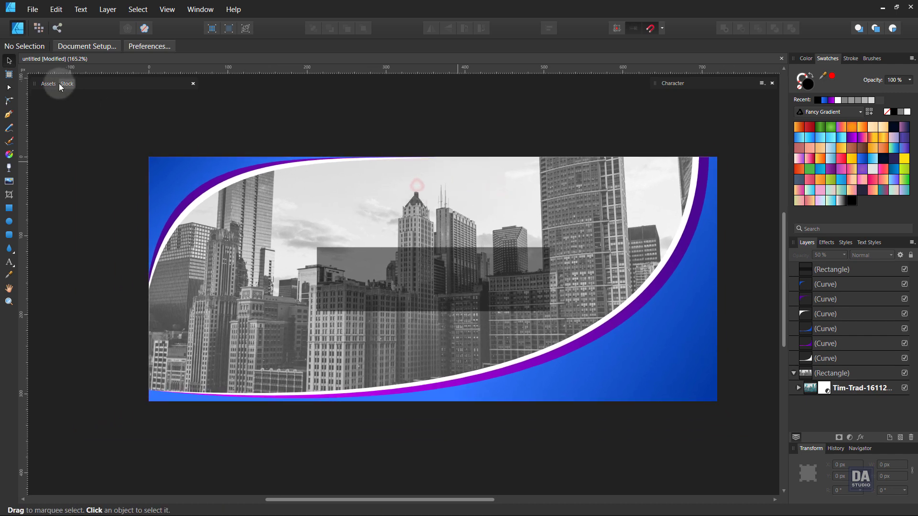
{"action": "left_click", "coordinate": [49, 84]}
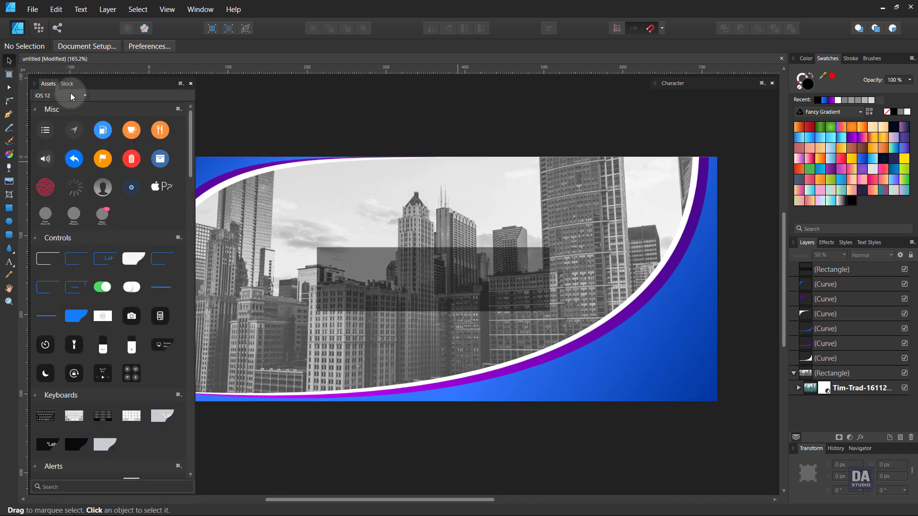
{"action": "left_click", "coordinate": [72, 96]}
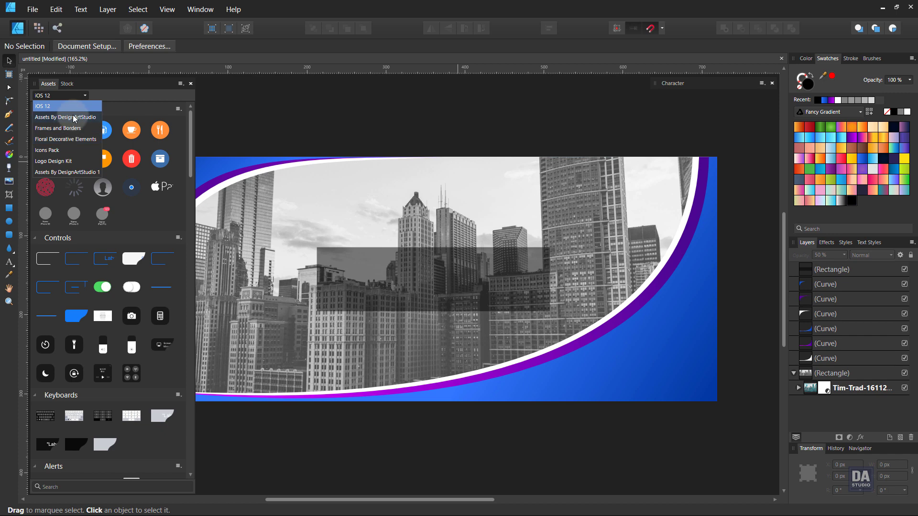
{"action": "left_click", "coordinate": [74, 118]}
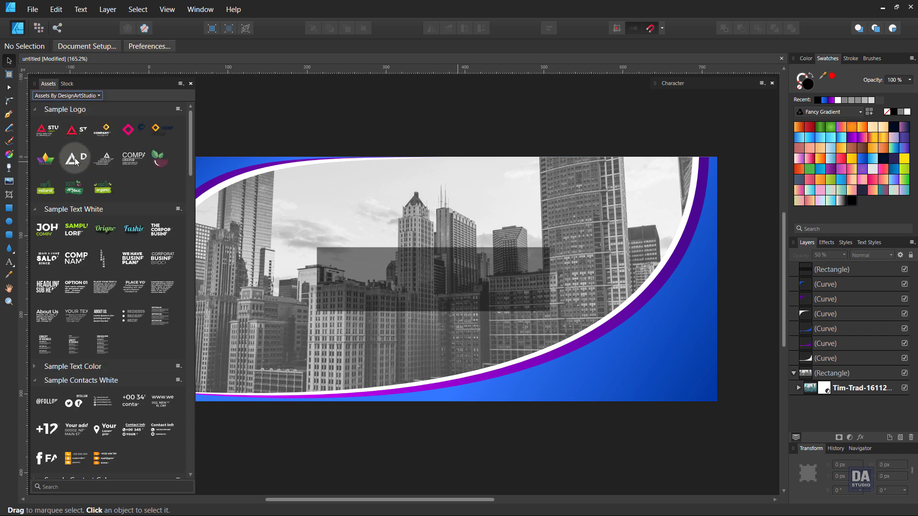
{"action": "left_click_drag", "start_coordinate": [75, 161], "coordinate": [357, 240]}
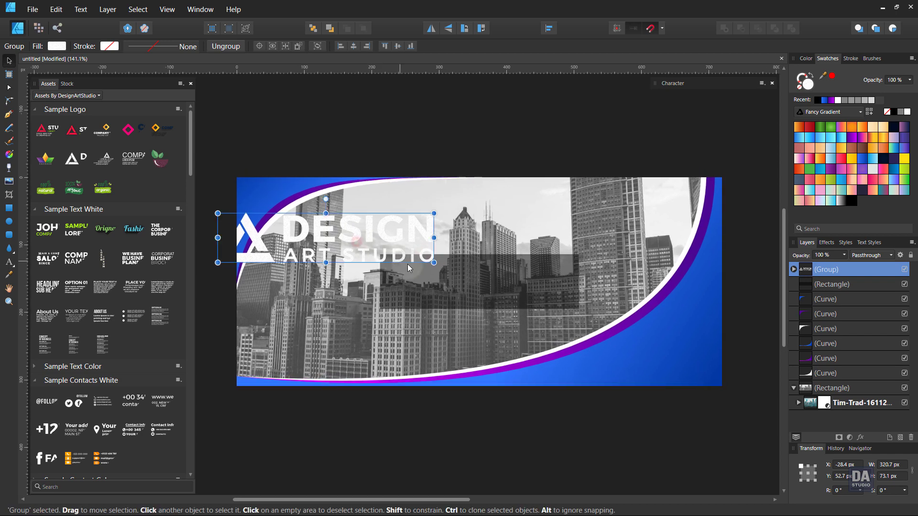
{"action": "left_click_drag", "start_coordinate": [434, 263], "coordinate": [265, 188]}
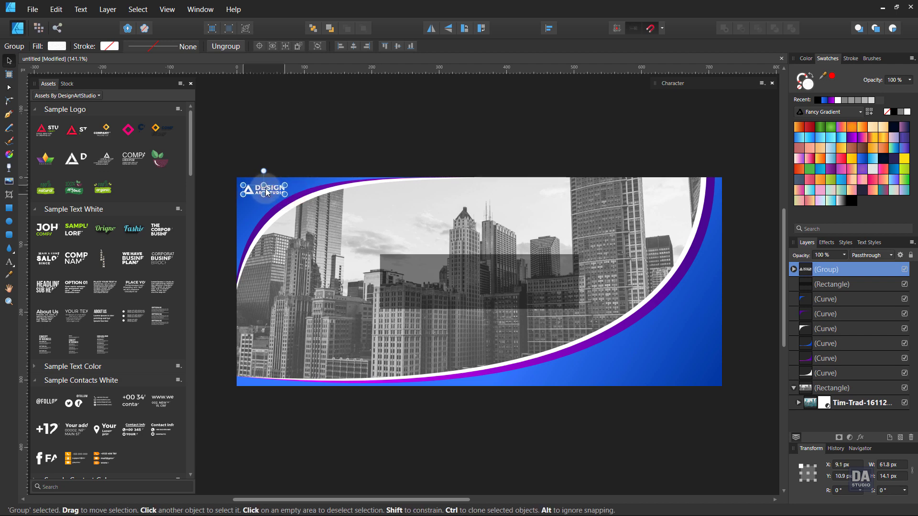
{"action": "left_click", "coordinate": [302, 168]}
{"action": "left_click_drag", "start_coordinate": [394, 191], "coordinate": [375, 190]}
{"action": "scroll", "coordinate": [117, 357], "scroll_direction": "down", "scroll_amount": 2}
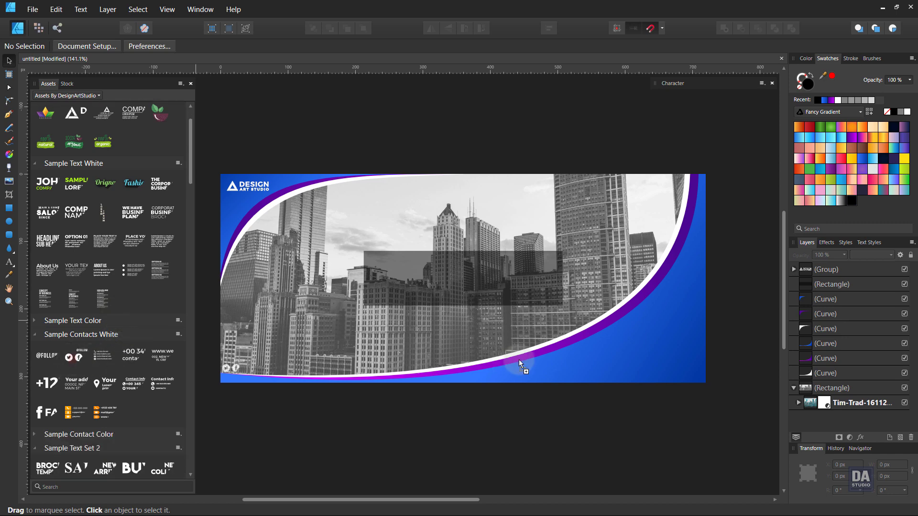
{"action": "left_click_drag", "start_coordinate": [520, 362], "coordinate": [550, 339]}
{"action": "left_click_drag", "start_coordinate": [506, 306], "coordinate": [610, 333]}
{"action": "scroll", "coordinate": [703, 389], "scroll_direction": "up", "scroll_amount": 3}
{"action": "left_click_drag", "start_coordinate": [644, 375], "coordinate": [664, 327]}
{"action": "left_click_drag", "start_coordinate": [510, 279], "coordinate": [603, 303]}
{"action": "double_click", "coordinate": [641, 311]}
{"action": "left_click", "coordinate": [739, 320]}
{"action": "left_click_drag", "start_coordinate": [692, 336], "coordinate": [792, 345]}
{"action": "left_click", "coordinate": [670, 342]}
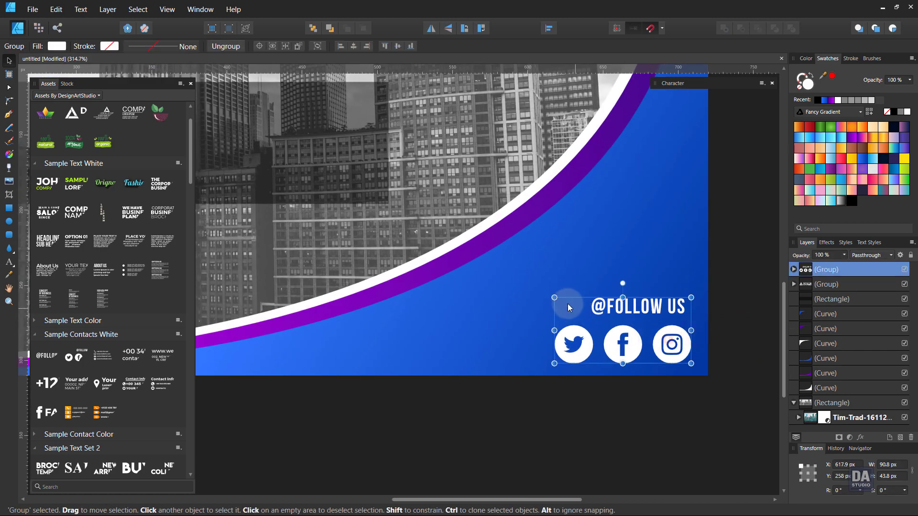
{"action": "left_click_drag", "start_coordinate": [554, 298], "coordinate": [570, 305]}
{"action": "left_click_drag", "start_coordinate": [647, 331], "coordinate": [644, 329]}
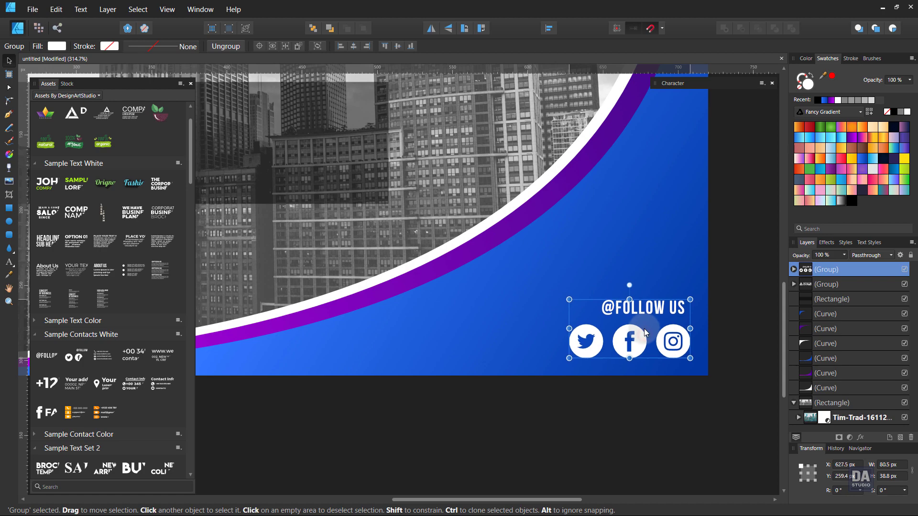
{"action": "left_click", "coordinate": [722, 336]}
Step: Add the HEADLINE / SUB HEADLINE asset from Sample Text White over the photo and delete its SUB HEADLINE line
{"action": "left_click_drag", "start_coordinate": [724, 342], "coordinate": [441, 298]}
{"action": "left_click_drag", "start_coordinate": [554, 300], "coordinate": [548, 312]}
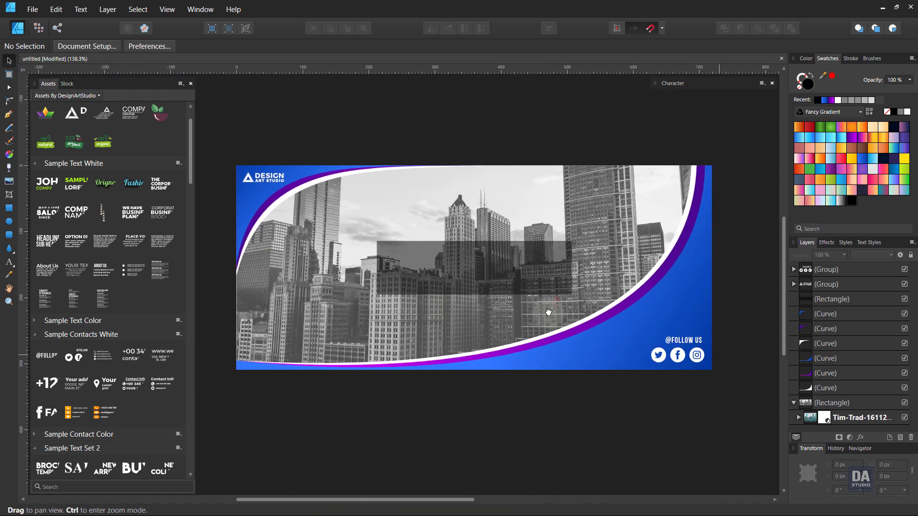
{"action": "left_click_drag", "start_coordinate": [434, 303], "coordinate": [454, 305]}
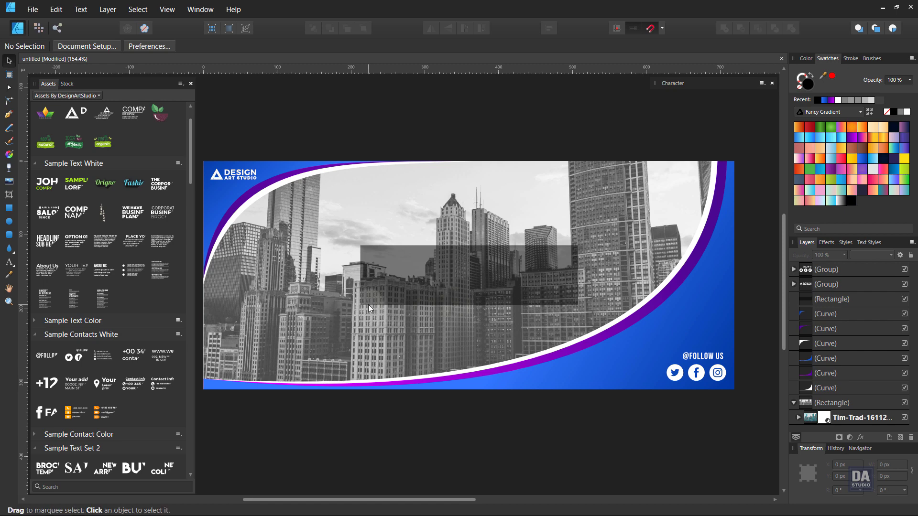
{"action": "left_click_drag", "start_coordinate": [48, 264], "coordinate": [443, 282]}
{"action": "left_click_drag", "start_coordinate": [358, 293], "coordinate": [392, 288]}
{"action": "double_click", "coordinate": [434, 305]}
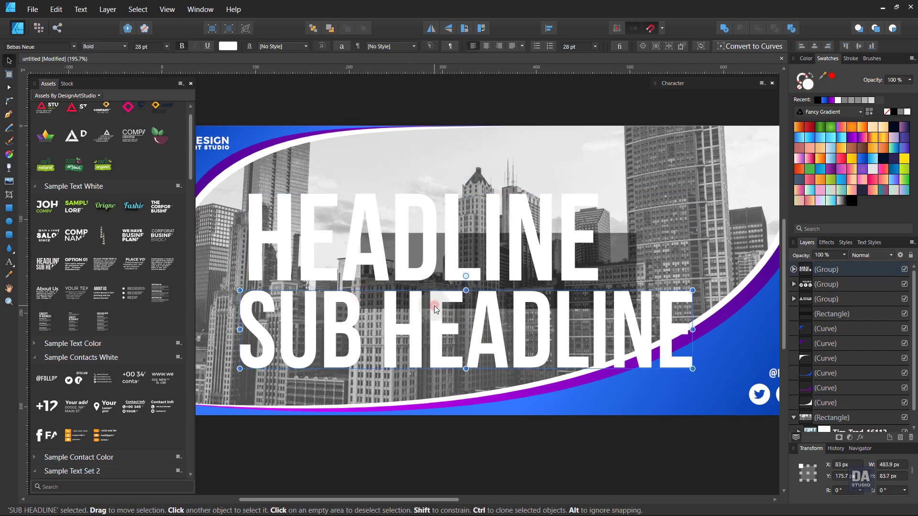
{"action": "key", "text": "Delete"}
Step: Scale the HEADLINE text to about 171 by 42 px, place it over the dark rectangle and centre-align it
{"action": "left_click_drag", "start_coordinate": [468, 262], "coordinate": [540, 263]}
{"action": "key", "text": "ctrl+z"}
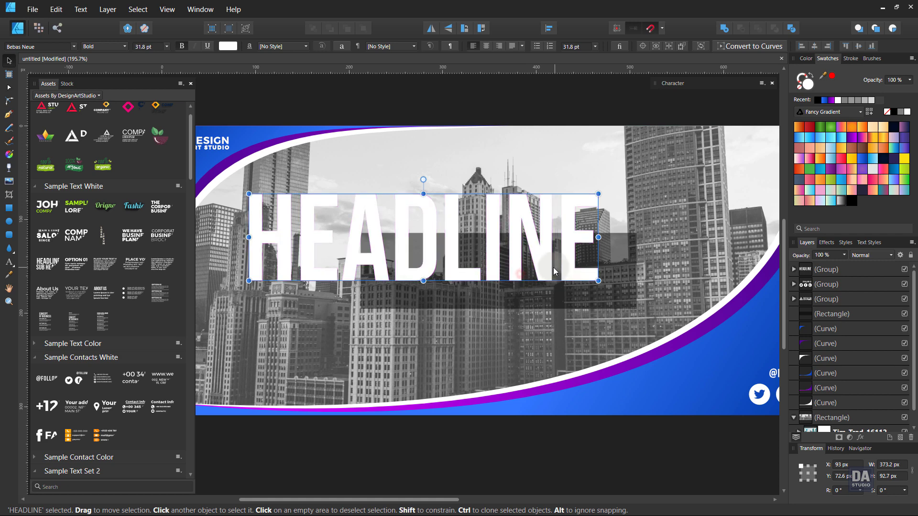
{"action": "left_click_drag", "start_coordinate": [575, 285], "coordinate": [547, 264]}
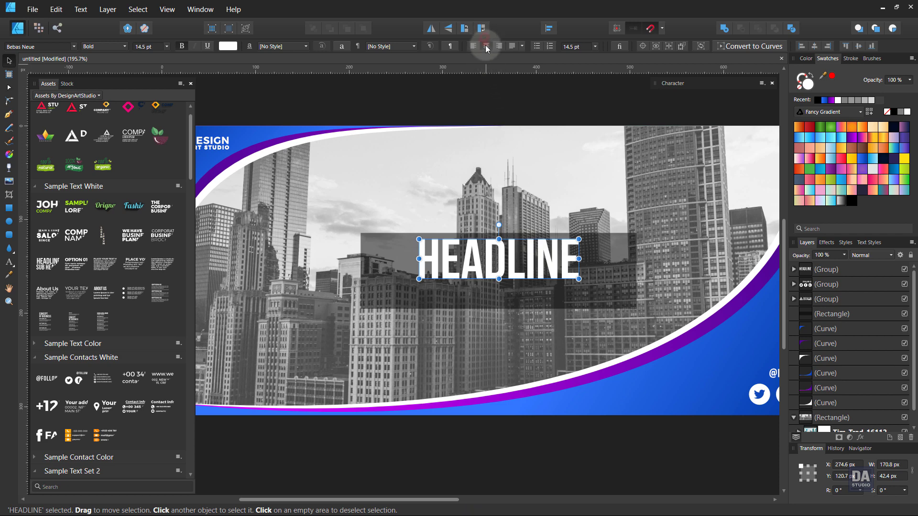
Step: Replace the headline text with "WEB BANNER"
{"action": "double_click", "coordinate": [486, 268]}
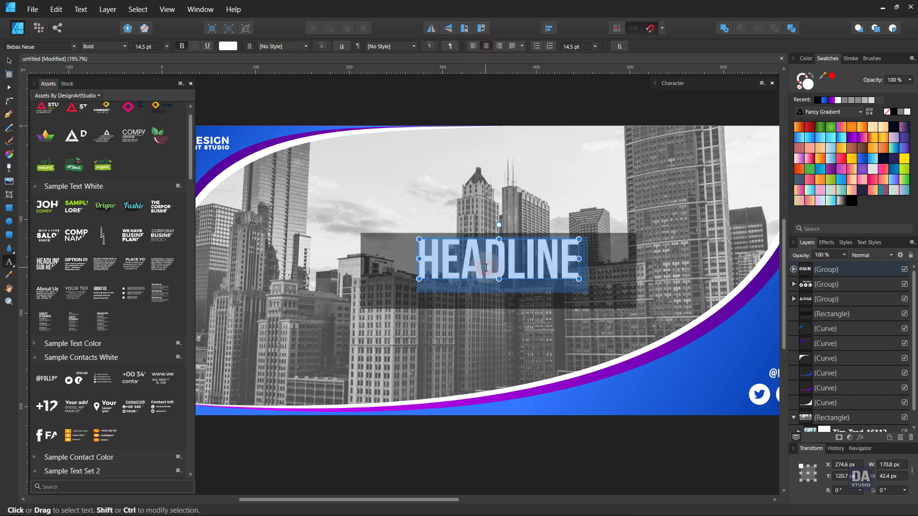
{"action": "type", "text": "WEB BANNER"}
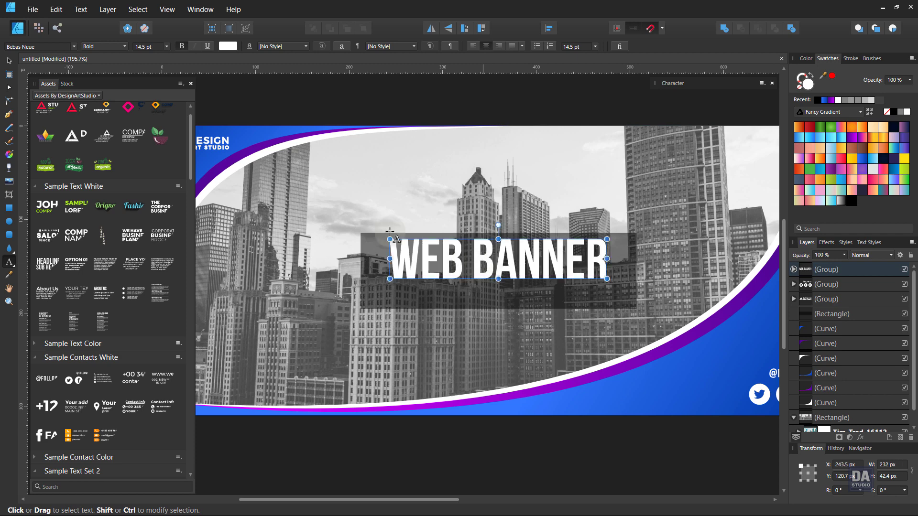
{"action": "key", "text": "Escape"}
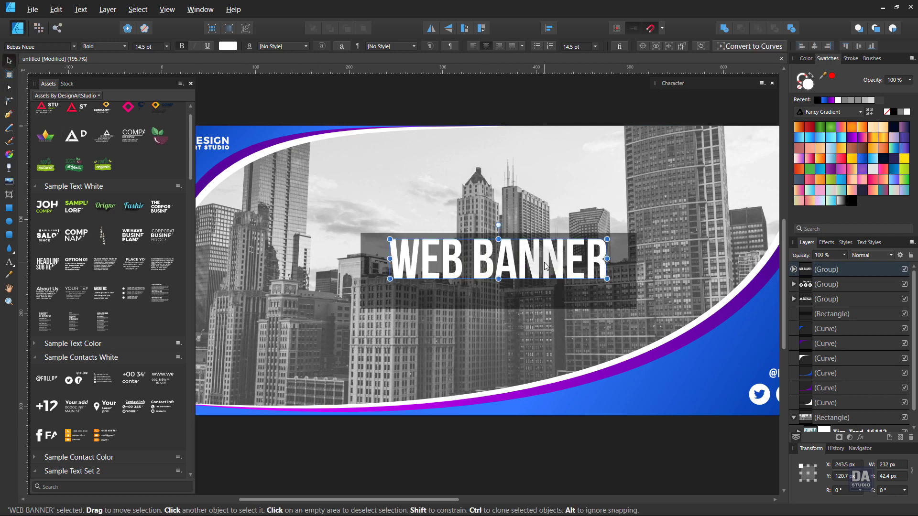
Step: Widen the letter spacing of the WEB BANNER headline and scale it to about 243 by 38 px
{"action": "key", "text": "alt+Right"}
{"action": "key", "text": "alt+Right"}
{"action": "key", "text": "alt+Right"}
{"action": "key", "text": "alt+Right"}
{"action": "key", "text": "alt+Right"}
{"action": "key", "text": "alt+Right"}
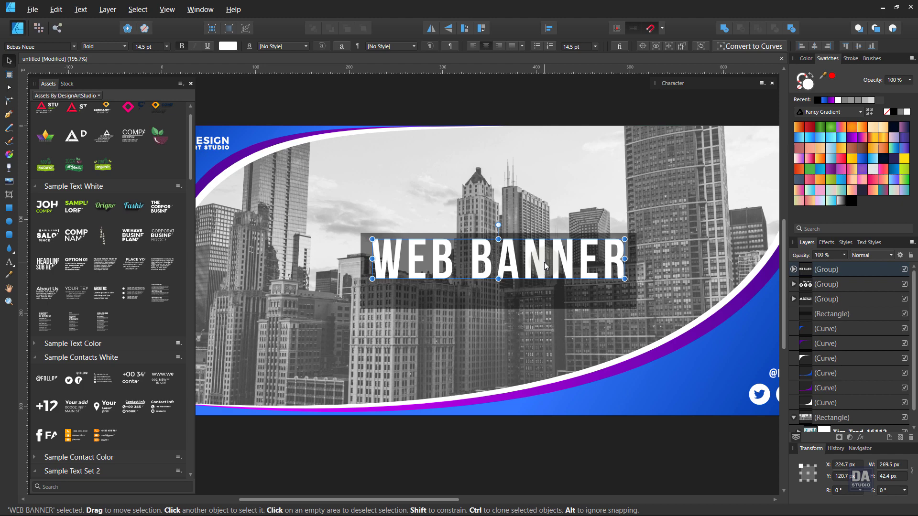
{"action": "left_click_drag", "start_coordinate": [488, 283], "coordinate": [719, 266]}
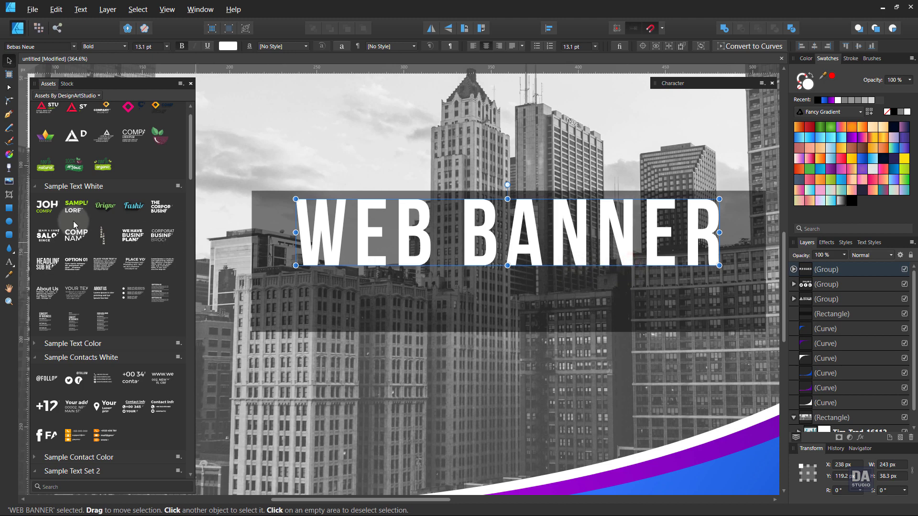
Step: Draw a rectangle about 243 by 7.6 px directly beneath the WEB BANNER headline, matching its width
{"action": "left_click", "coordinate": [8, 208]}
{"action": "mouse_move", "coordinate": [534, 306]}
{"action": "left_mouse_down"}
{"action": "mouse_move", "coordinate": [579, 303]}
{"action": "mouse_move", "coordinate": [535, 300]}
{"action": "left_mouse_up"}
{"action": "key", "text": "ctrl"}
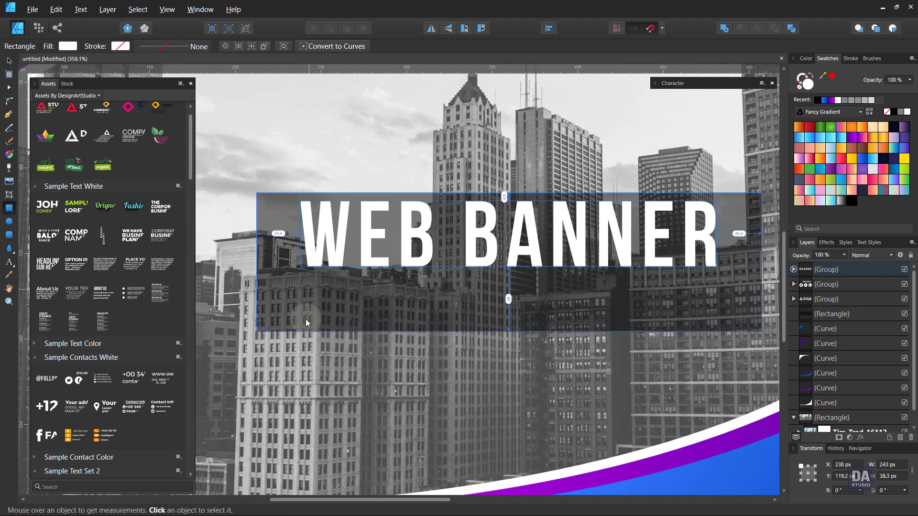
{"action": "key", "text": "ctrl+space"}
{"action": "left_click_drag", "start_coordinate": [309, 277], "coordinate": [522, 284]}
{"action": "left_click_drag", "start_coordinate": [594, 288], "coordinate": [716, 289]}
{"action": "key", "text": "space"}
{"action": "left_click_drag", "start_coordinate": [727, 312], "coordinate": [575, 321]}
{"action": "left_click_drag", "start_coordinate": [565, 291], "coordinate": [636, 291]}
{"action": "double_click", "coordinate": [389, 298]}
{"action": "key", "text": "ctrl+z"}
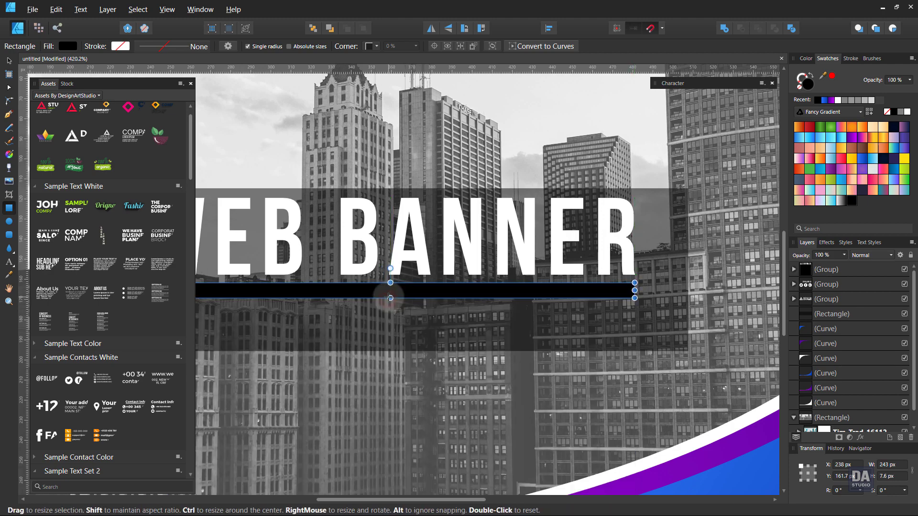
Step: Reduce the rectangle under the headline to a thin line about 2.6 px high and fill it white
{"action": "left_click_drag", "start_coordinate": [389, 298], "coordinate": [389, 288]}
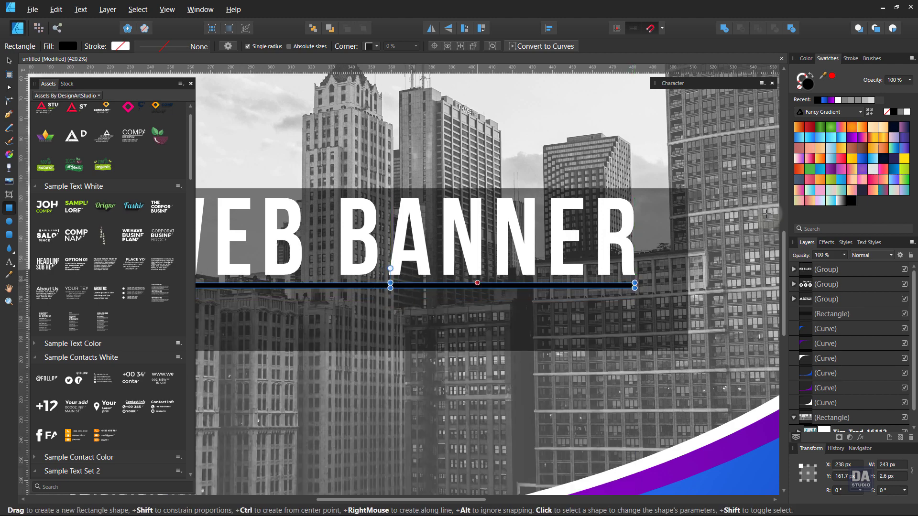
{"action": "left_click", "coordinate": [906, 112]}
{"action": "key", "text": "ctrl+space"}
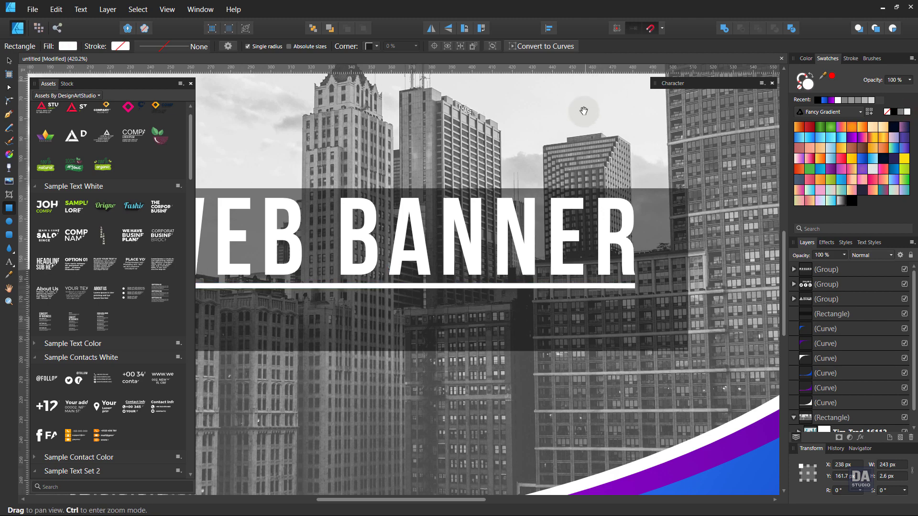
{"action": "left_click_drag", "start_coordinate": [642, 175], "coordinate": [456, 144]}
Step: Duplicate the WEB BANNER text below the white line and scale the copy down to about 122 by 19 px, centred
{"action": "key", "text": "v"}
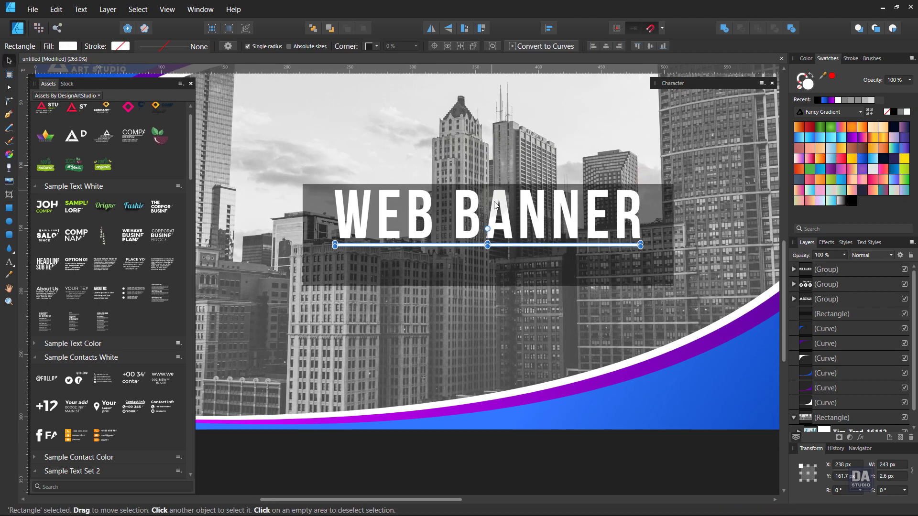
{"action": "left_click", "coordinate": [501, 215]}
{"action": "left_click_drag", "start_coordinate": [502, 243], "coordinate": [502, 302]}
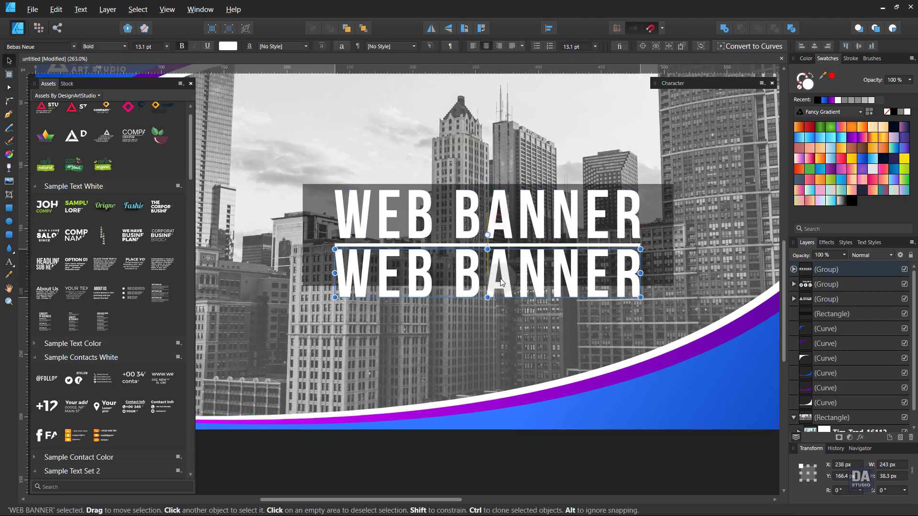
{"action": "left_click_drag", "start_coordinate": [635, 297], "coordinate": [564, 278]}
{"action": "key", "text": "Up"}
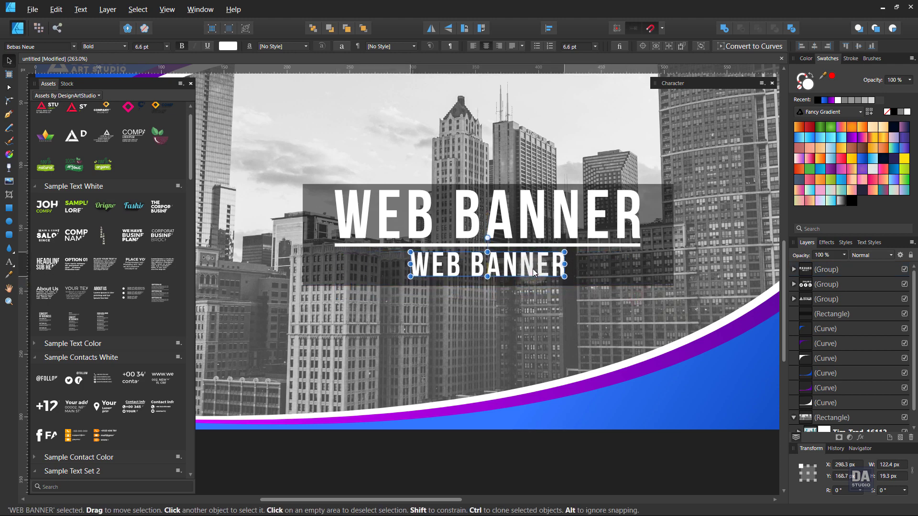
Step: Set the lower text's font weight to Book and scale it down to about 98 by 16 px
{"action": "left_click", "coordinate": [108, 48]}
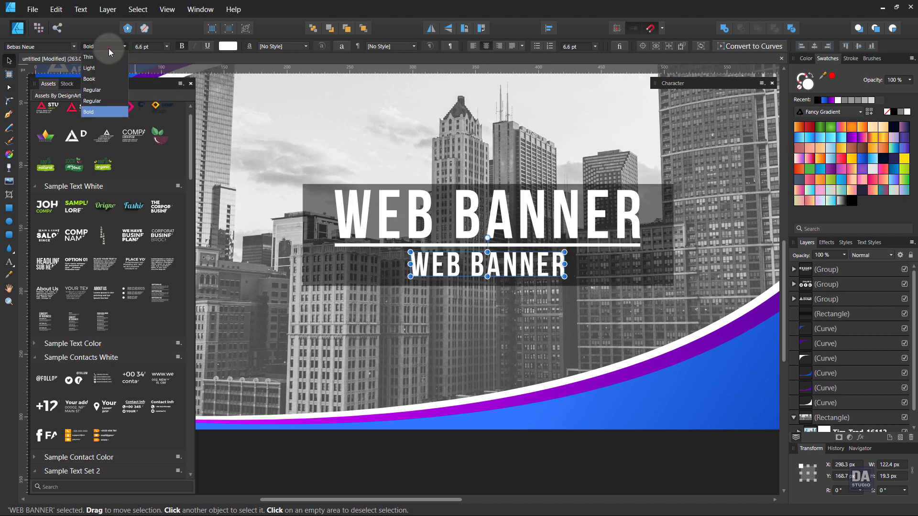
{"action": "left_click", "coordinate": [104, 79]}
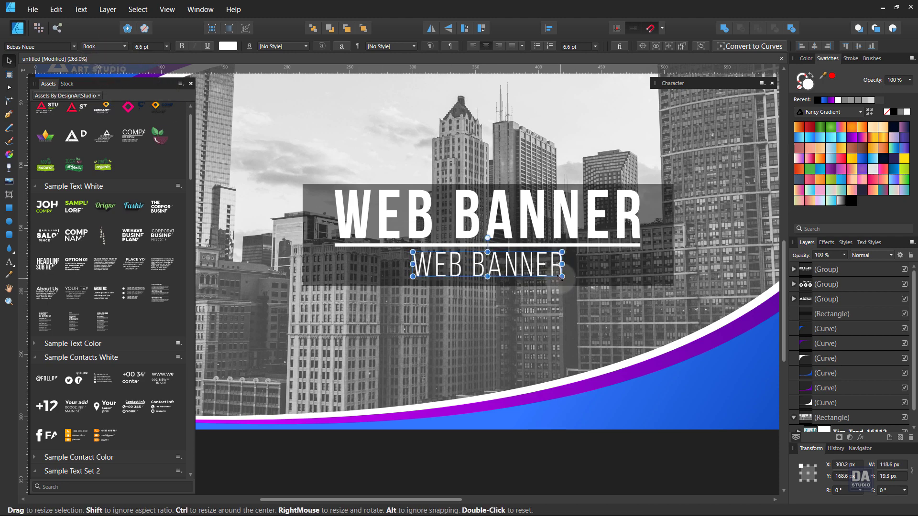
{"action": "mouse_move", "coordinate": [562, 276]}
{"action": "left_mouse_down"}
{"action": "mouse_move", "coordinate": [531, 274]}
{"action": "mouse_move", "coordinate": [548, 273]}
{"action": "left_mouse_up"}
Step: Replace the lower text with "DESIGN TEMPLATE"
{"action": "triple_click", "coordinate": [517, 266]}
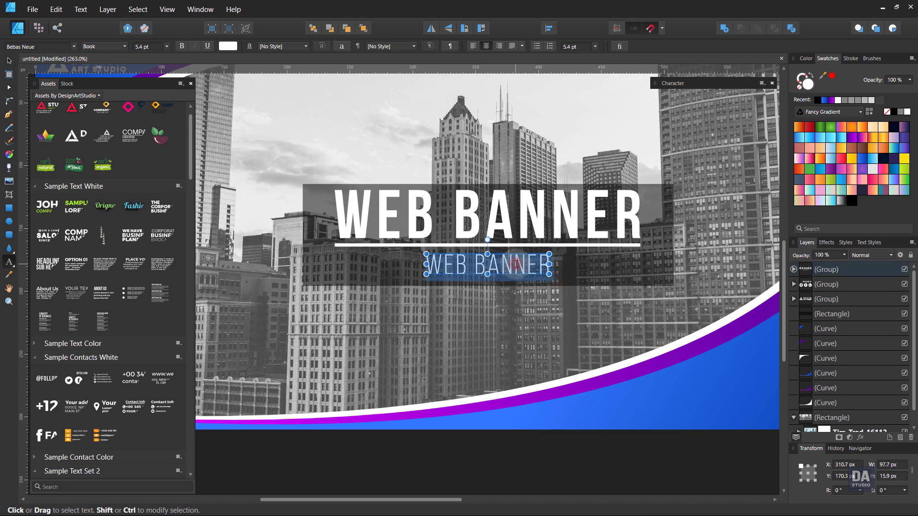
{"action": "type", "text": "DESIGN"}
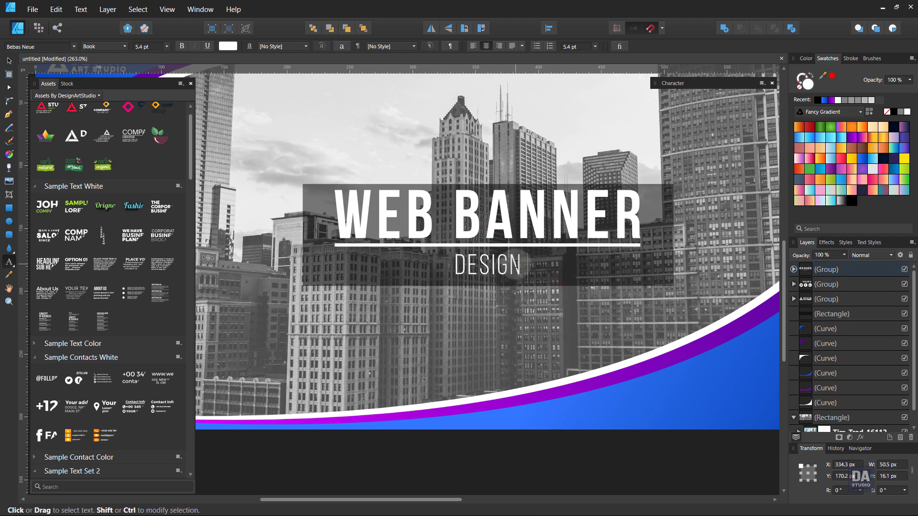
{"action": "type", "text": " TEMPLATE"}
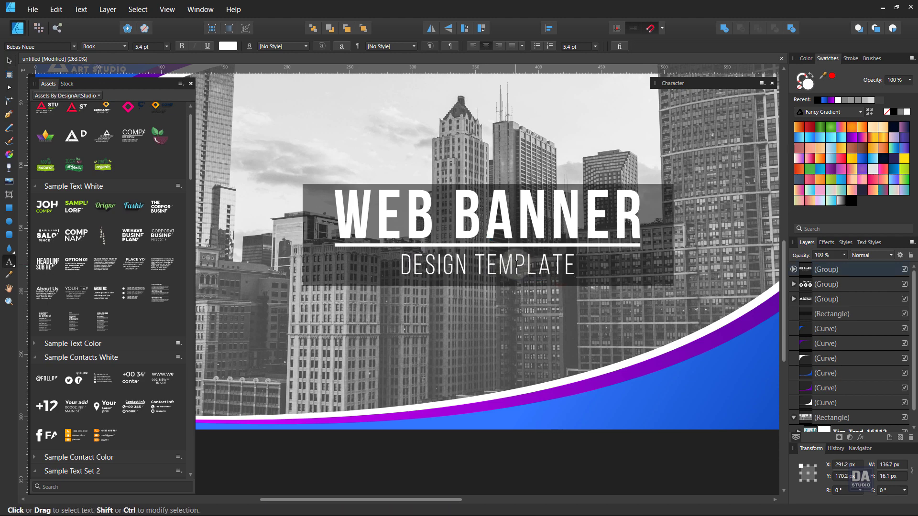
{"action": "key", "text": "Escape"}
{"action": "left_click", "coordinate": [10, 61]}
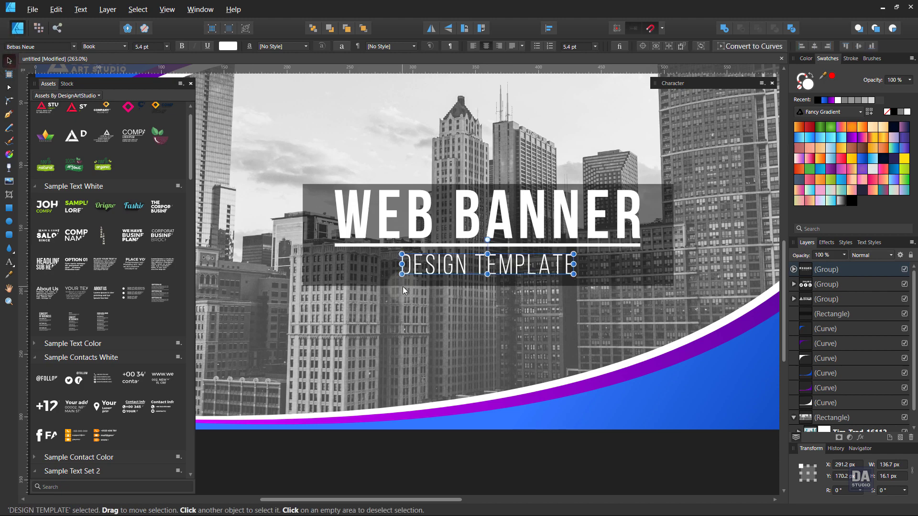
Step: Widen the letter spacing of DESIGN TEMPLATE until the text is about 224 px wide, slightly narrower than the line above
{"action": "key", "text": "alt+Right"}
{"action": "key", "text": "alt+Right"}
{"action": "key", "text": "alt+Right"}
{"action": "key", "text": "alt+Right"}
{"action": "key", "text": "alt+Right"}
{"action": "key", "text": "alt+Right"}
{"action": "key", "text": "alt+Right"}
{"action": "key", "text": "alt+Right"}
{"action": "key", "text": "alt+Right"}
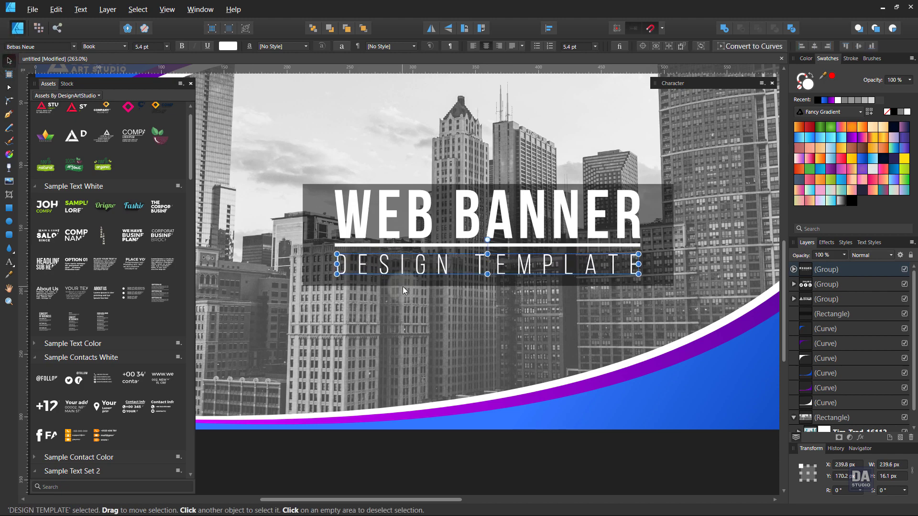
{"action": "key", "text": "alt+Left"}
{"action": "key", "text": "alt+Left"}
{"action": "key", "text": "alt+Left"}
{"action": "key", "text": "alt+Left"}
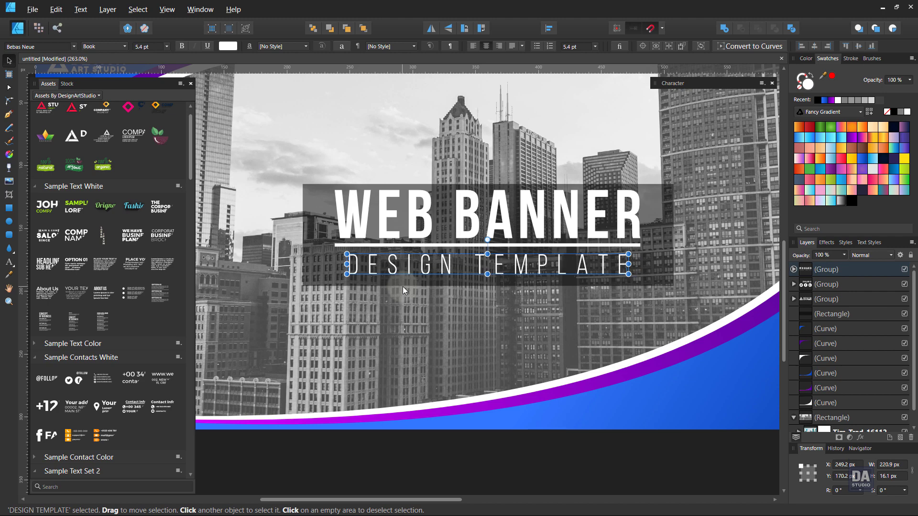
{"action": "key", "text": "alt+Right"}
{"action": "key", "text": "ctrl+space"}
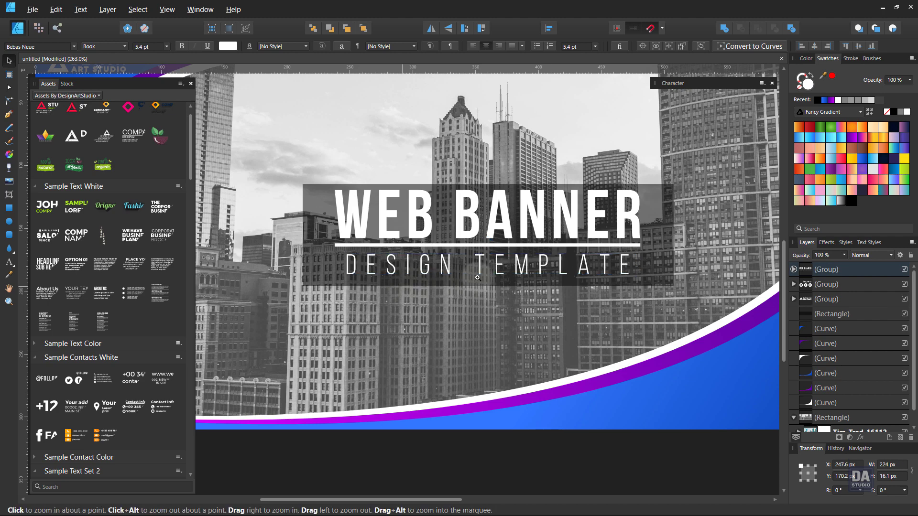
Step: Move the headline, white line and DESIGN TEMPLATE text slightly down together within the dark rectangle and group them
{"action": "left_click", "coordinate": [472, 244], "text": "ctrl"}
{"action": "left_click", "coordinate": [516, 246], "text": "shift"}
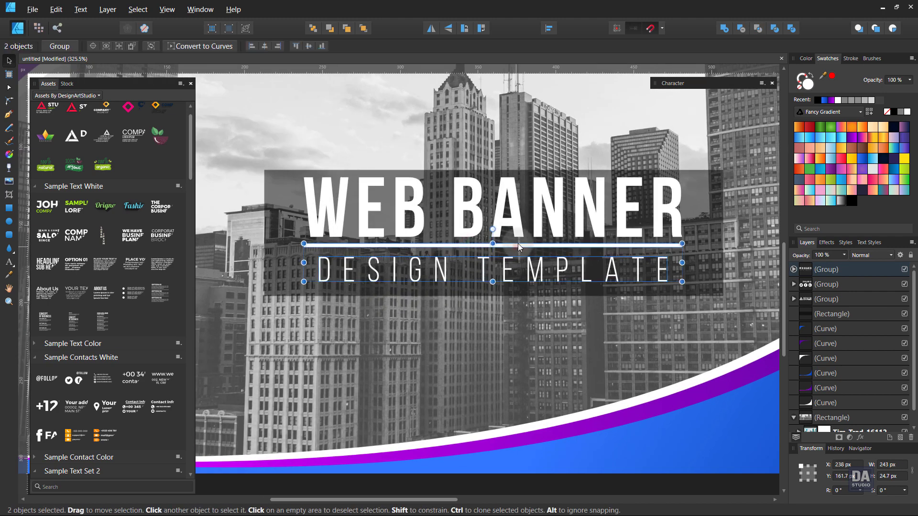
{"action": "left_click", "coordinate": [528, 226], "text": "shift"}
{"action": "left_click_drag", "start_coordinate": [529, 225], "coordinate": [530, 229]}
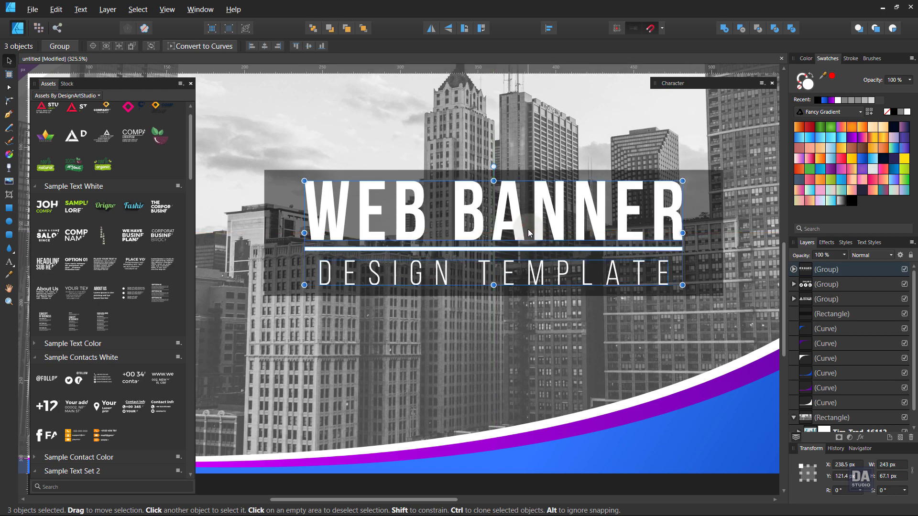
{"action": "key", "text": "ctrl+g"}
Step: Shorten the white line inside the text group to about 231 px, keeping it centred under the headline
{"action": "double_click", "coordinate": [589, 250]}
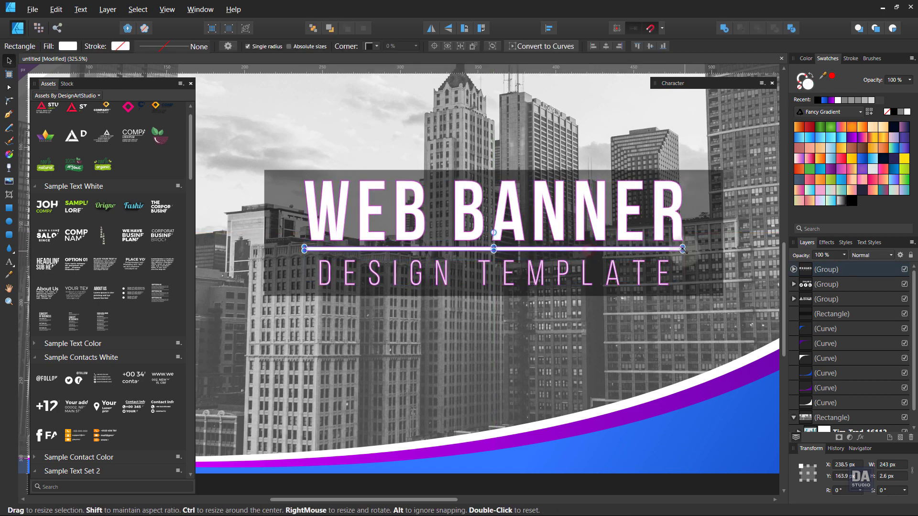
{"action": "left_click_drag", "start_coordinate": [683, 249], "coordinate": [674, 250]}
{"action": "scroll", "coordinate": [495, 251], "scroll_direction": "down", "scroll_amount": 5}
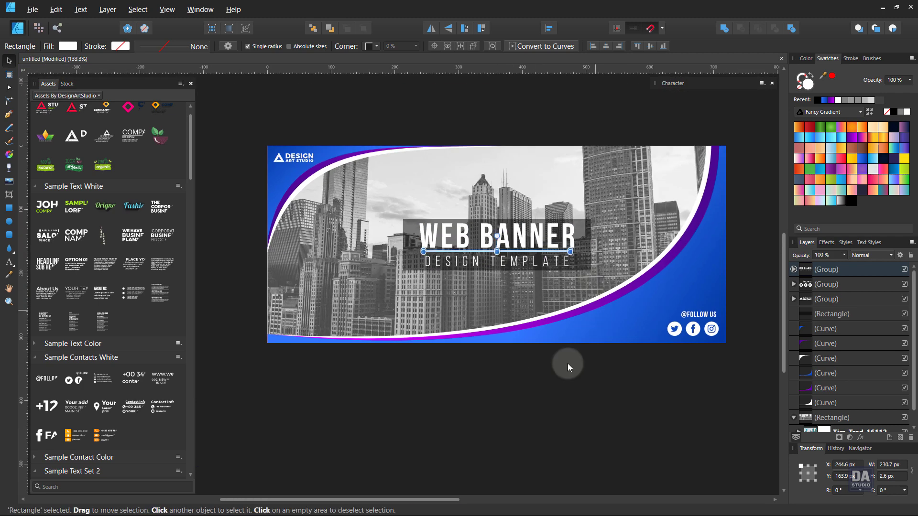
{"action": "left_click", "coordinate": [567, 367]}
{"action": "left_click_drag", "start_coordinate": [547, 312], "coordinate": [501, 297]}
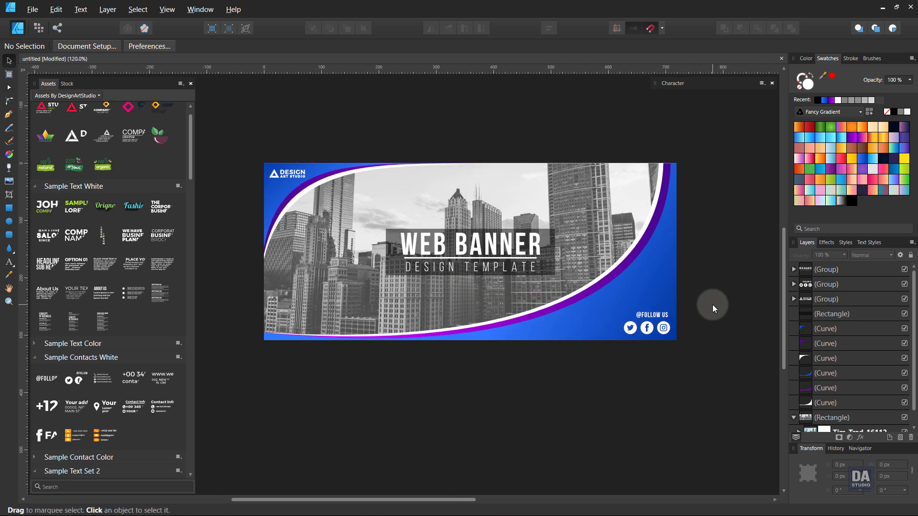
Step: Draw an open curve with a white stroke using the Pen tool, bending it along the outer edge of the upper-left purple band
{"action": "key", "text": "z"}
{"action": "left_click_drag", "start_coordinate": [306, 189], "coordinate": [518, 201]}
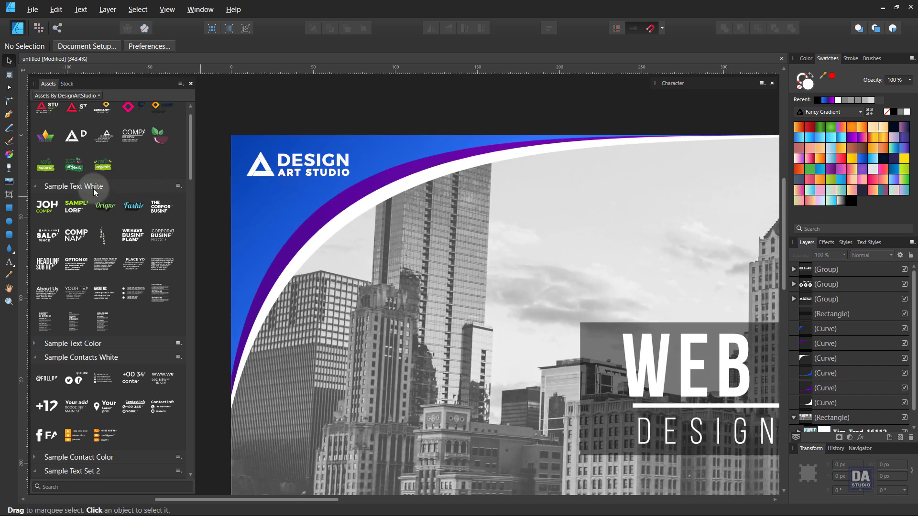
{"action": "left_click", "coordinate": [9, 114]}
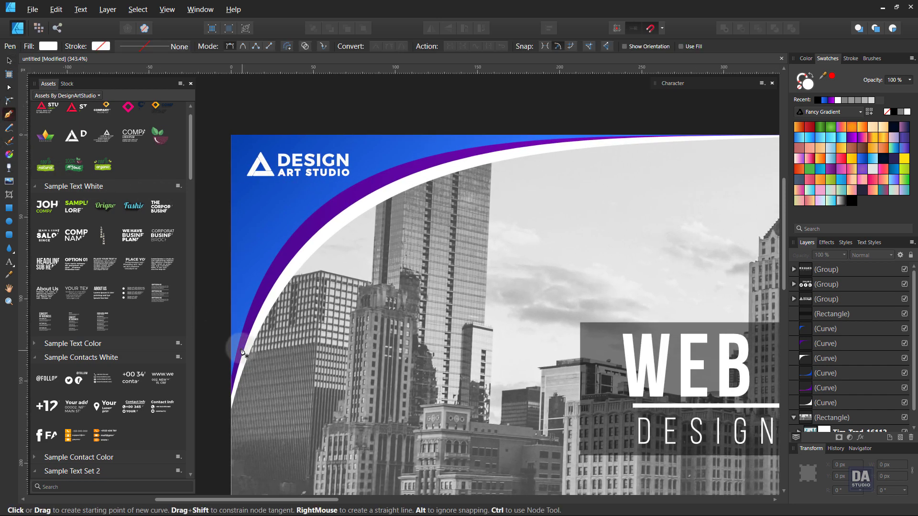
{"action": "left_click", "coordinate": [238, 348]}
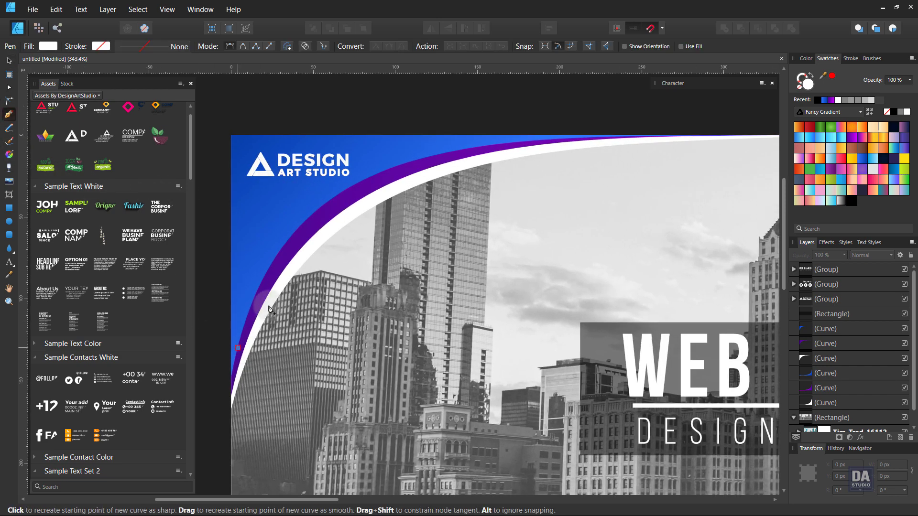
{"action": "left_click", "coordinate": [572, 140]}
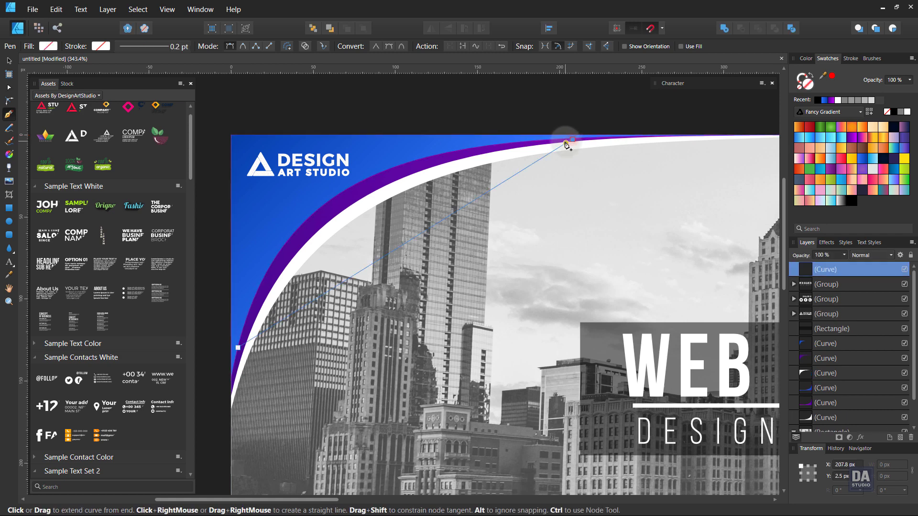
{"action": "left_click", "coordinate": [908, 112]}
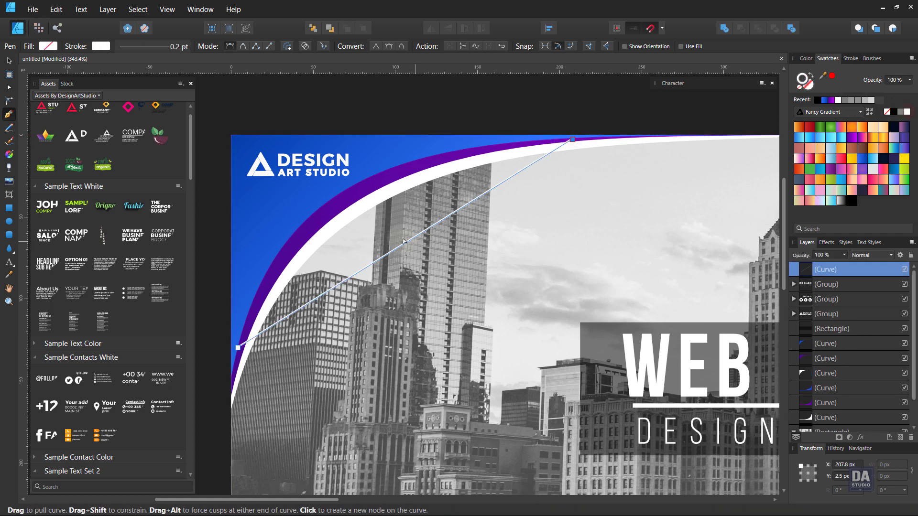
{"action": "left_click_drag", "start_coordinate": [403, 245], "coordinate": [344, 193]}
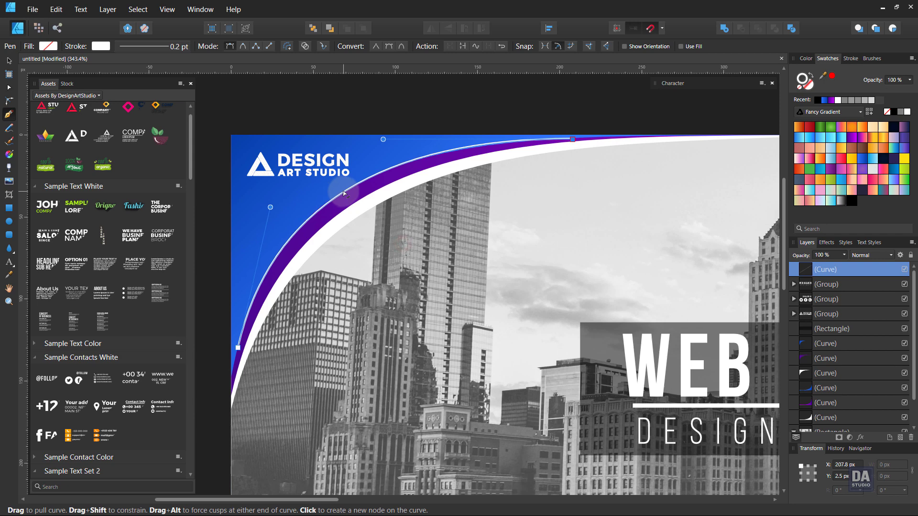
Step: Set the white curve's stroke width to 0.4 pt and make the stroke scale with the object
{"action": "left_click", "coordinate": [853, 60]}
{"action": "scroll", "coordinate": [890, 88], "scroll_direction": "up", "scroll_amount": 4}
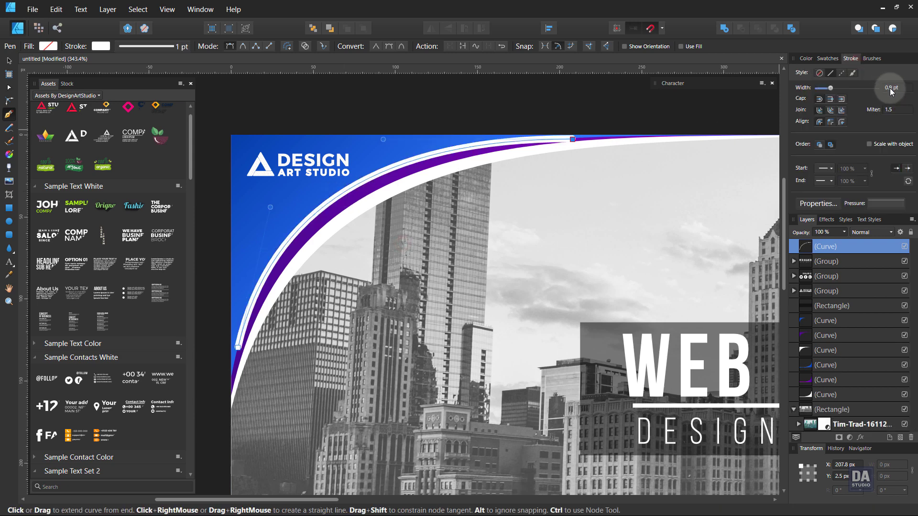
{"action": "scroll", "coordinate": [890, 88], "scroll_direction": "down", "scroll_amount": 2}
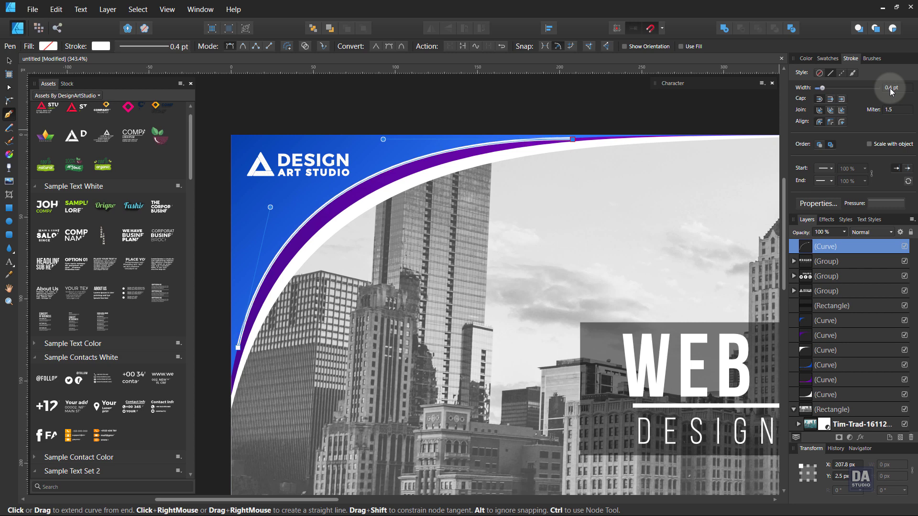
{"action": "left_click", "coordinate": [891, 145]}
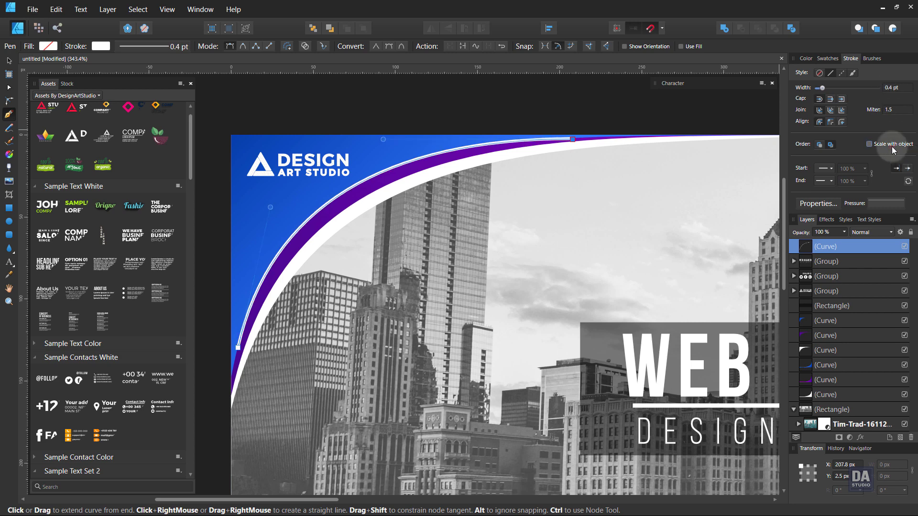
Step: Shape the white curve's stroke pressure profile to full width at the middle and zero at both ends, then deselect it
{"action": "left_click", "coordinate": [890, 203]}
{"action": "left_click", "coordinate": [854, 217]}
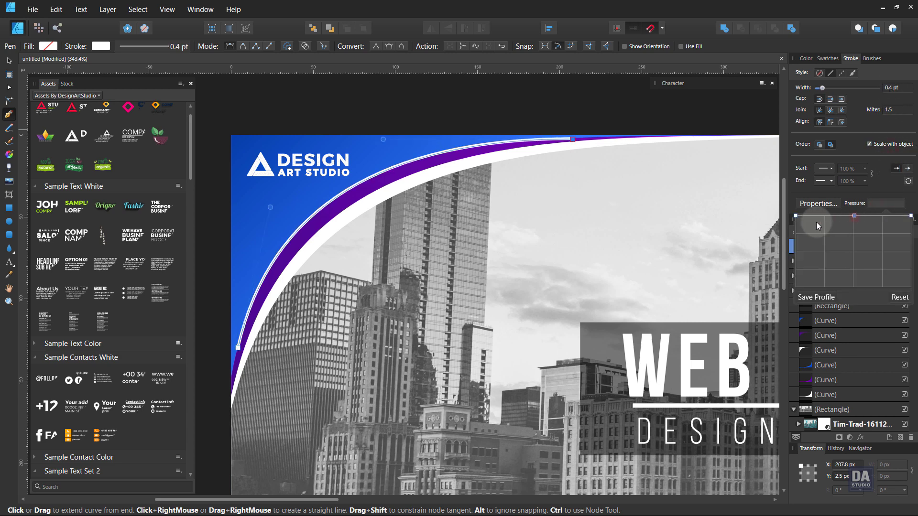
{"action": "left_click_drag", "start_coordinate": [796, 216], "coordinate": [784, 355]}
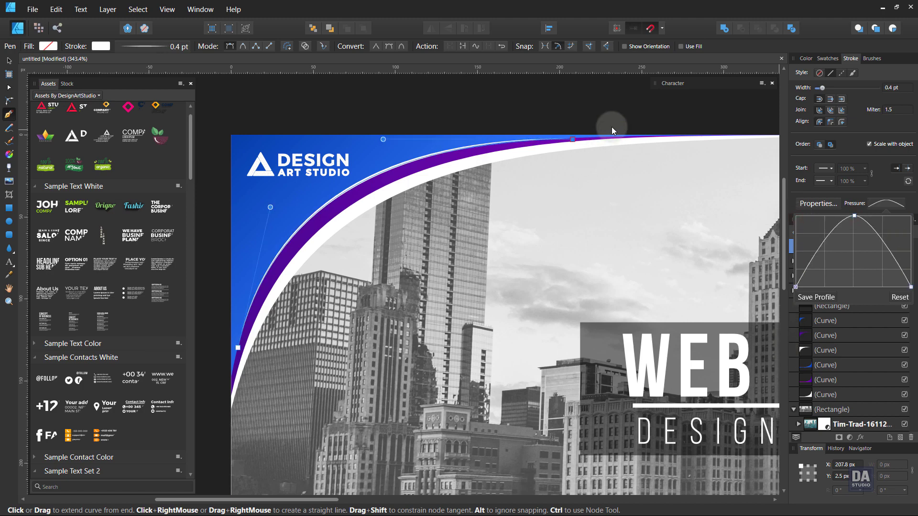
{"action": "left_click", "coordinate": [618, 115], "text": "ctrl"}
{"action": "left_click_drag", "start_coordinate": [483, 262], "coordinate": [257, 222]}
{"action": "left_click_drag", "start_coordinate": [652, 388], "coordinate": [462, 357]}
{"action": "left_click_drag", "start_coordinate": [541, 385], "coordinate": [467, 356]}
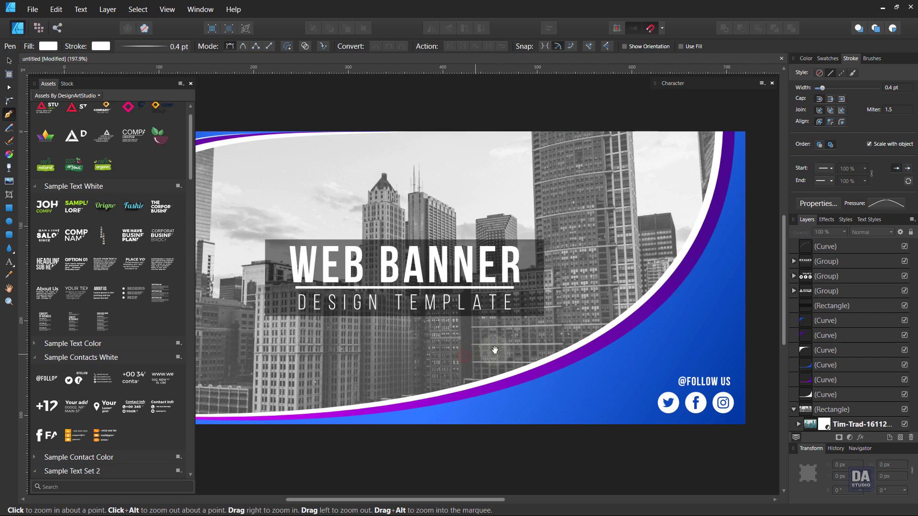
Step: Draw a second open white 0.4 pt curve with the Pen tool, bend it along the lower-right purple band's outer edge, and deselect it
{"action": "left_click", "coordinate": [736, 151]}
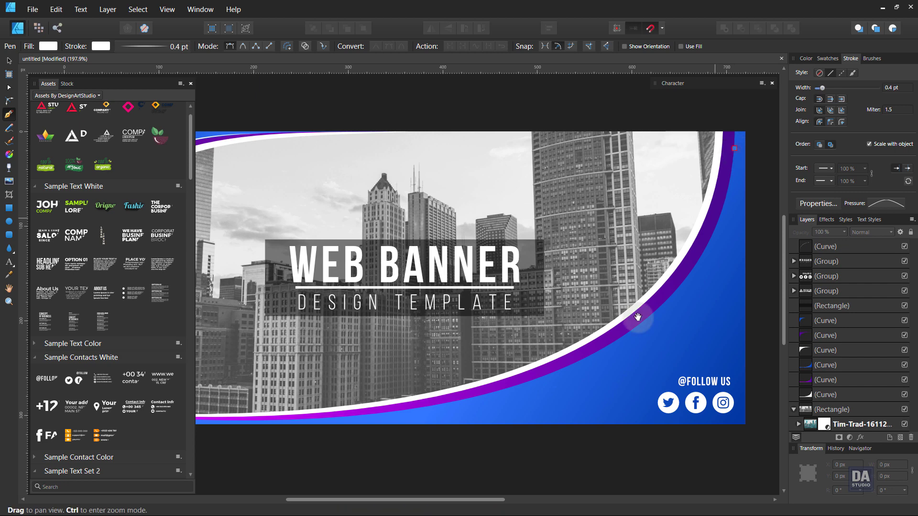
{"action": "left_click", "coordinate": [305, 418]}
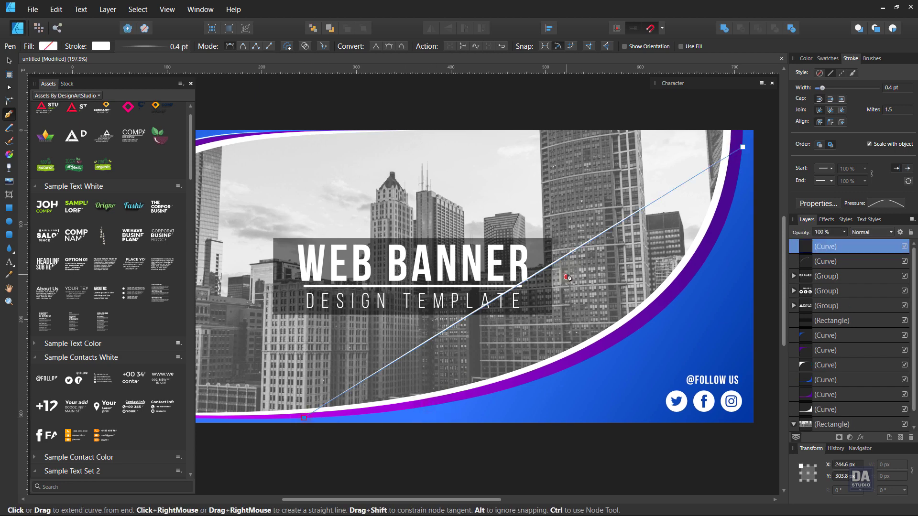
{"action": "left_click_drag", "start_coordinate": [538, 273], "coordinate": [634, 336]}
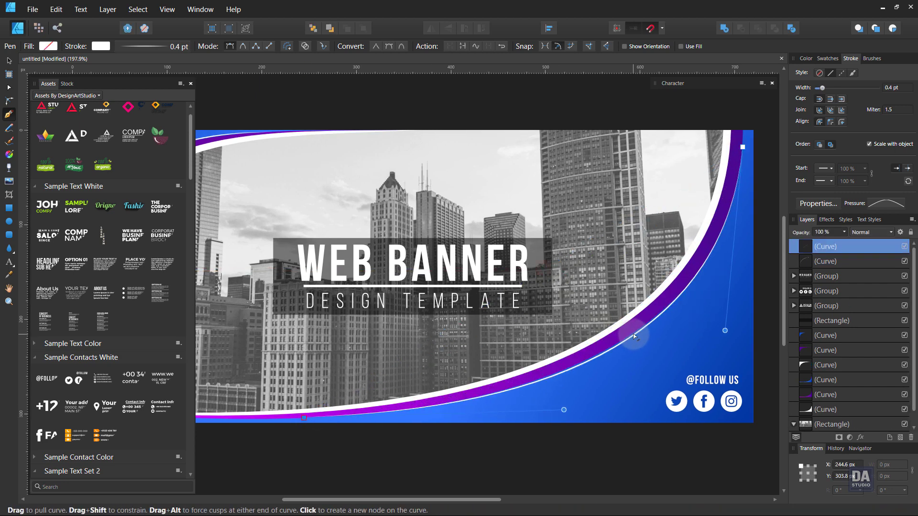
{"action": "left_click", "coordinate": [631, 451], "text": "ctrl"}
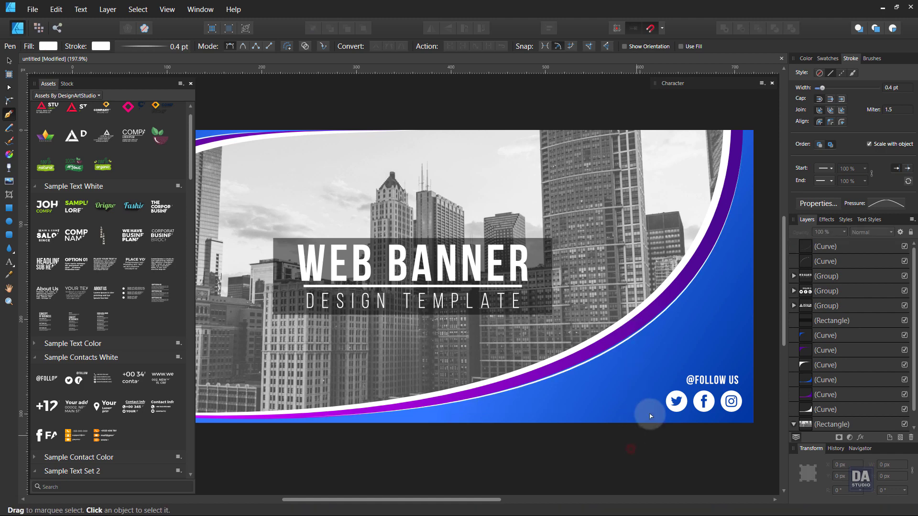
Step: Collapse the Assets library and examine the whole banner with both white accent curves in place
{"action": "scroll", "coordinate": [671, 386], "scroll_direction": "down", "scroll_amount": 3}
{"action": "scroll", "coordinate": [676, 366], "scroll_direction": "up", "scroll_amount": 3}
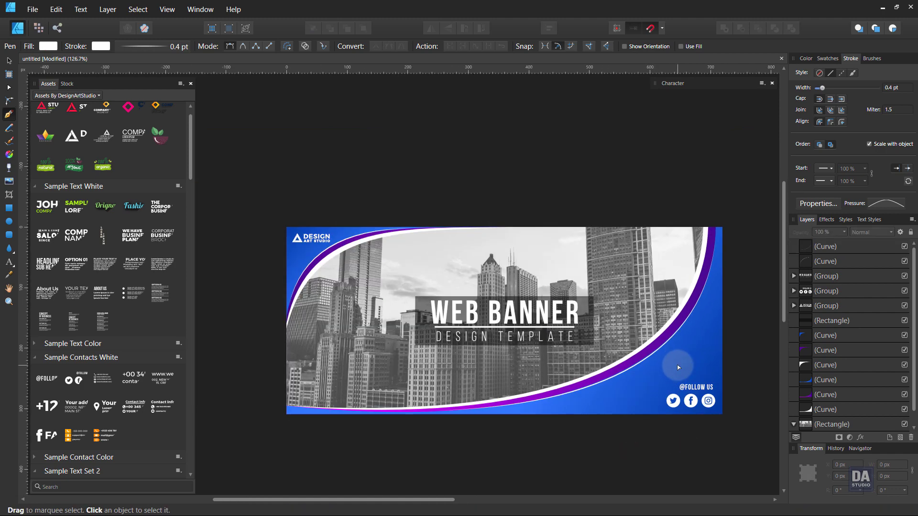
{"action": "left_click_drag", "start_coordinate": [566, 361], "coordinate": [570, 355]}
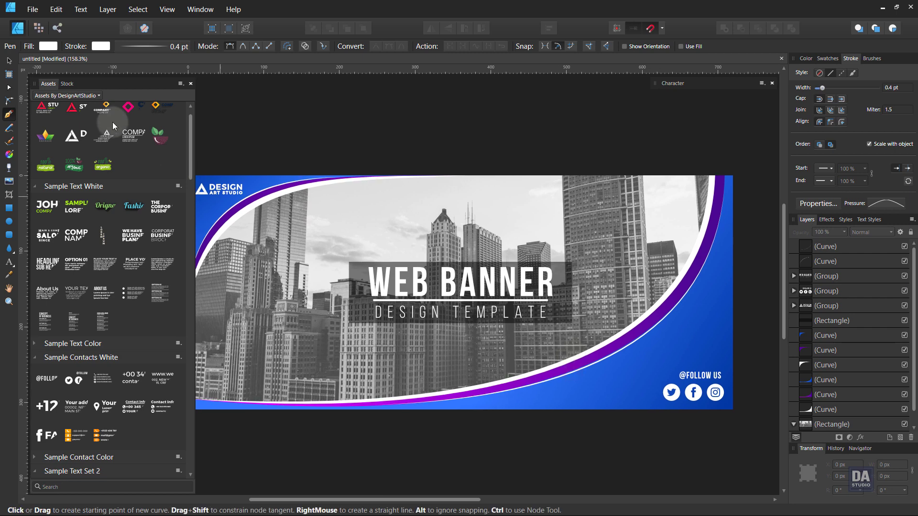
{"action": "double_click", "coordinate": [99, 83]}
{"action": "left_click_drag", "start_coordinate": [446, 283], "coordinate": [528, 305]}
{"action": "left_click_drag", "start_coordinate": [528, 307], "coordinate": [471, 296]}
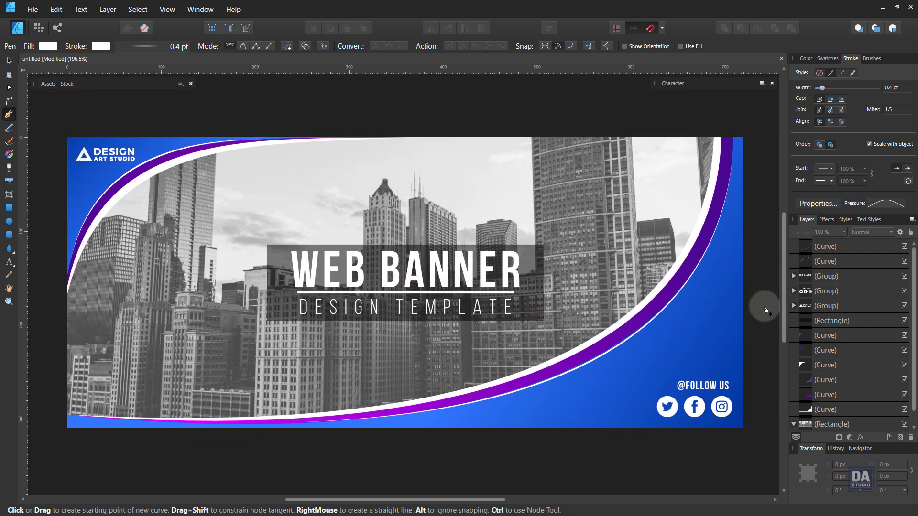